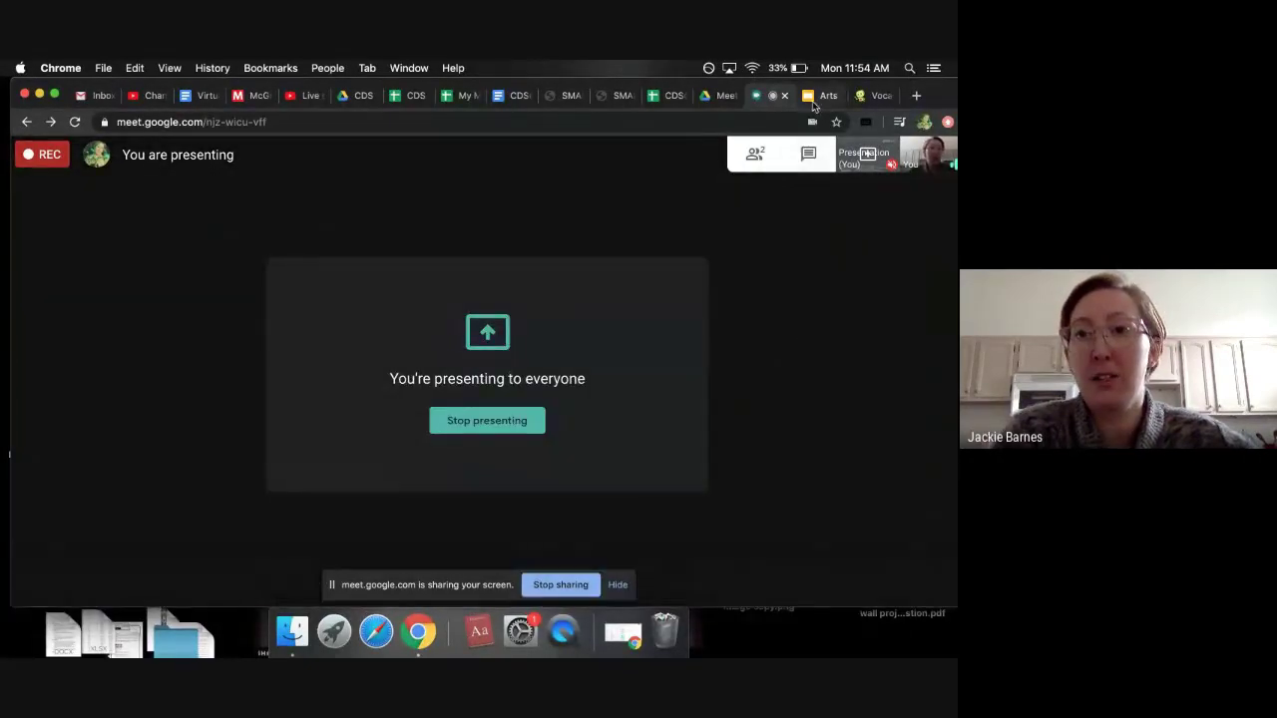
Open the Arts and Bots Running Slides presentation and look through its slides, ending on the "What is a Robot?" title slide
click(812, 101)
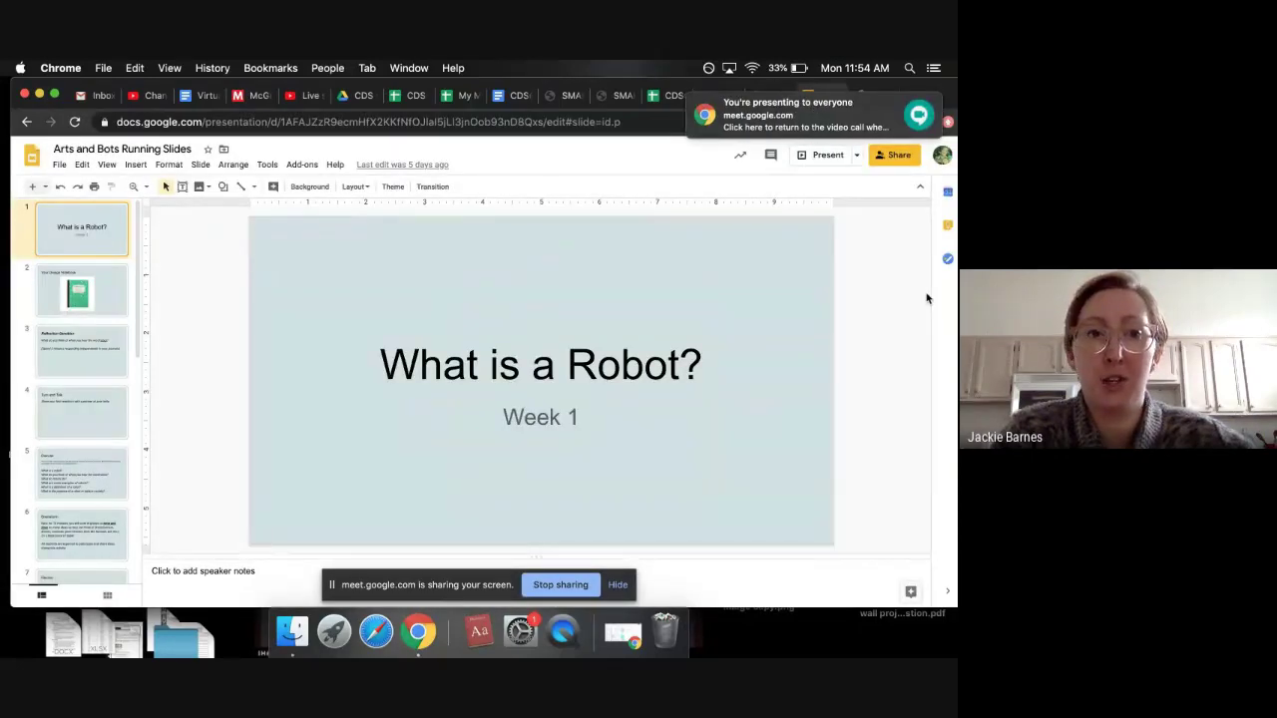
scroll(91, 372, down, 1)
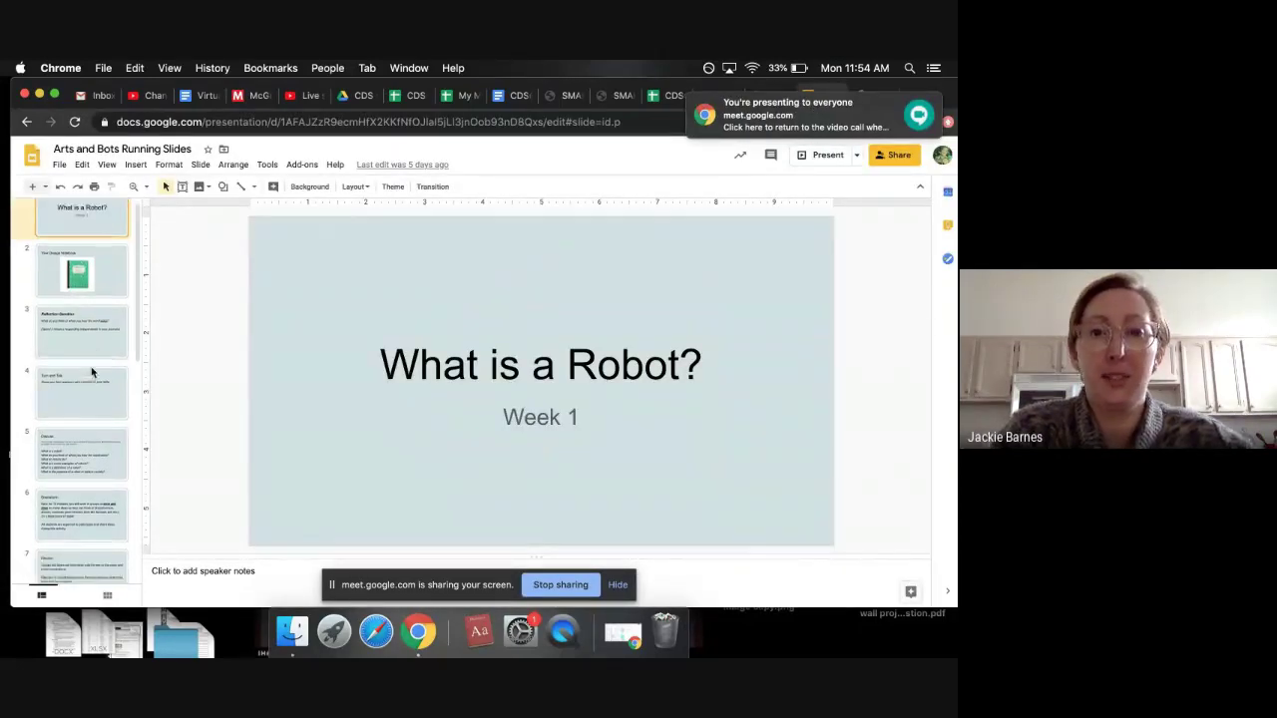
scroll(91, 372, down, 5)
scroll(91, 369, up, 6)
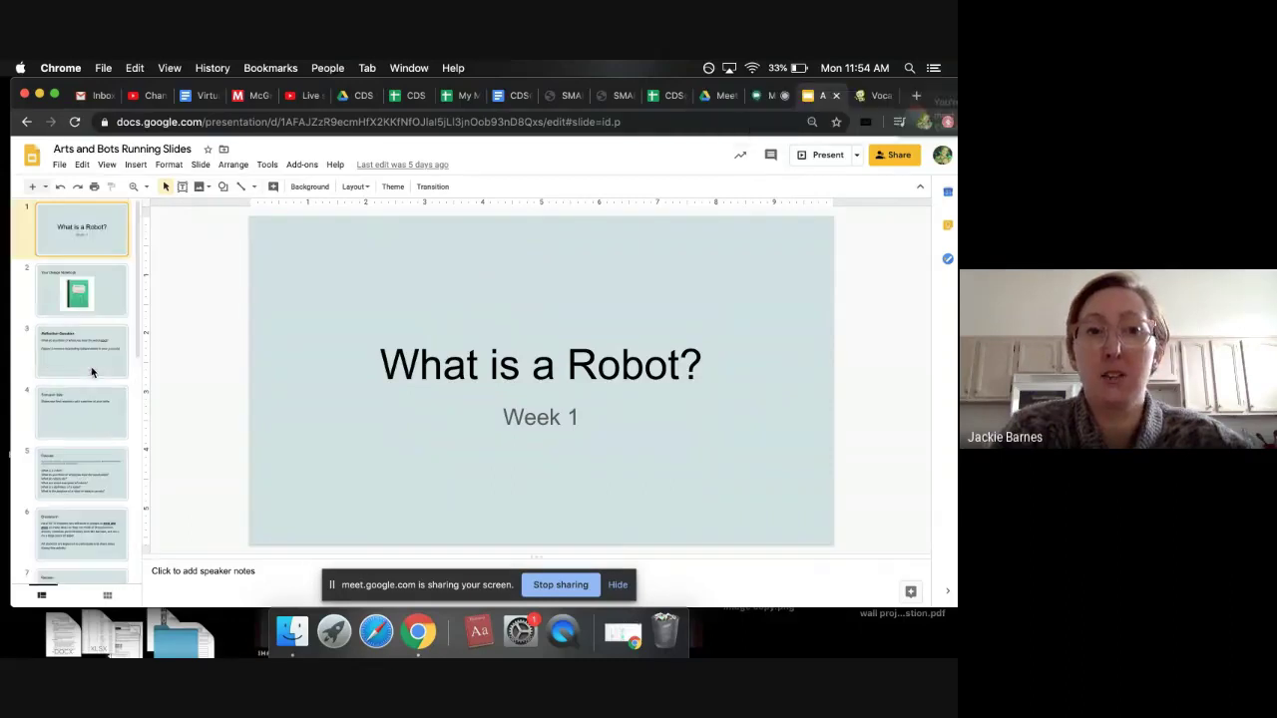
click(88, 299)
click(88, 238)
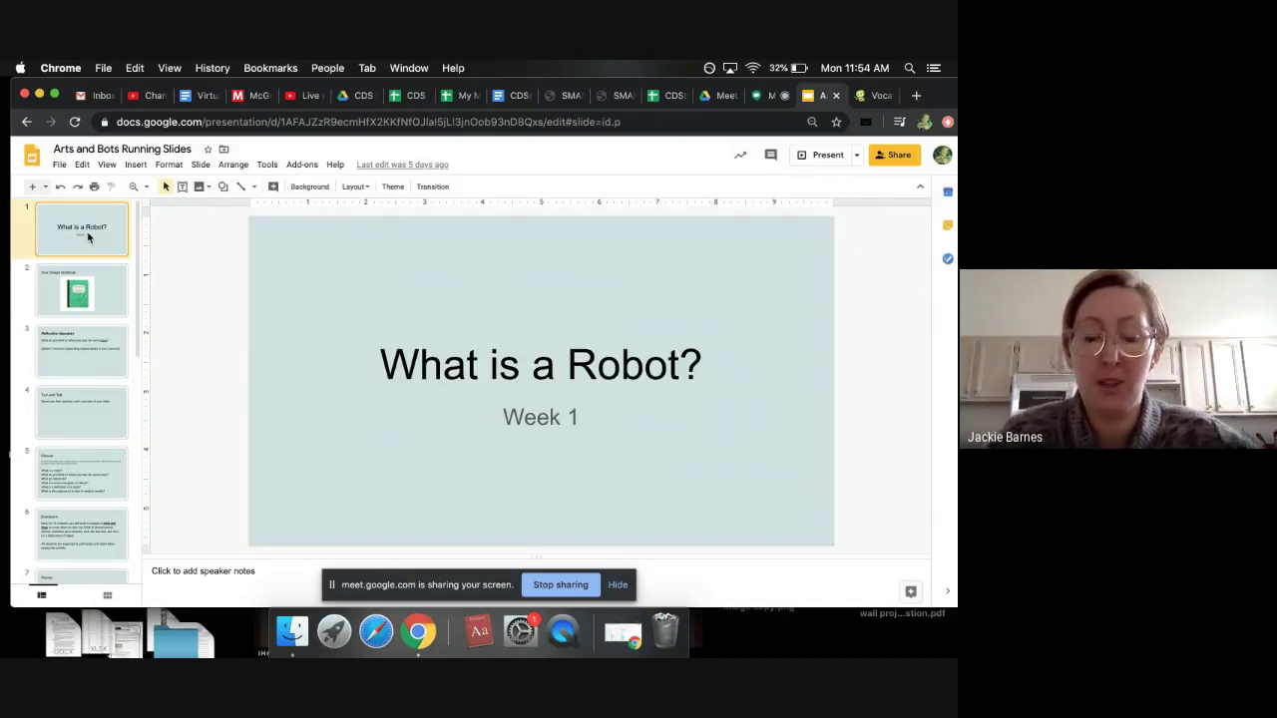
scroll(85, 322, down, 5)
scroll(86, 322, up, 5)
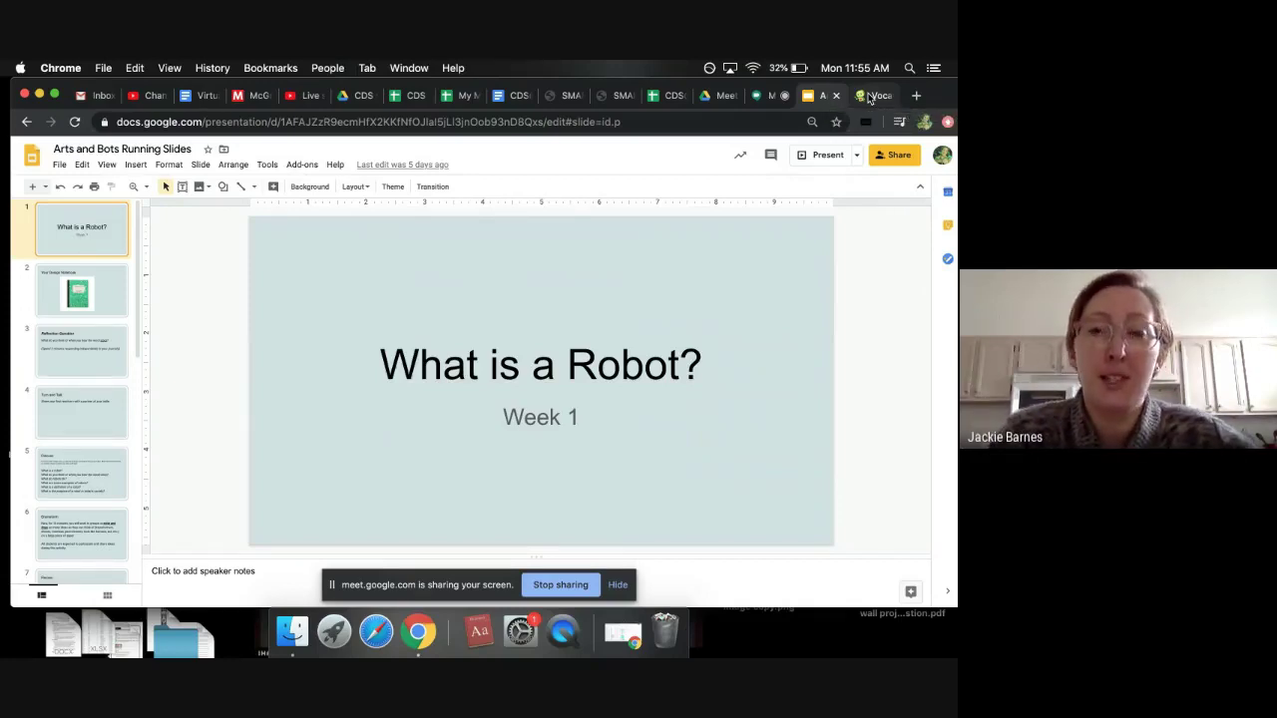
Switch to the Vocaroo voice recording site and show its full web address
click(869, 95)
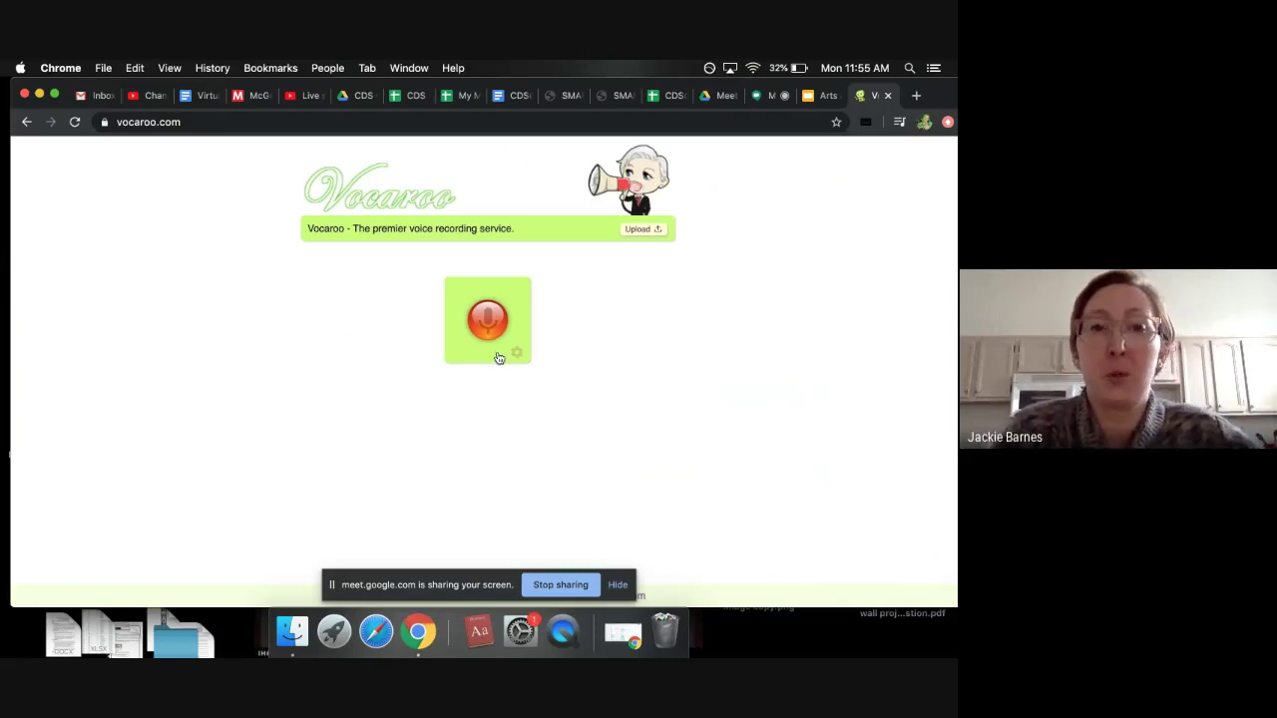
click(181, 123)
key(Right)
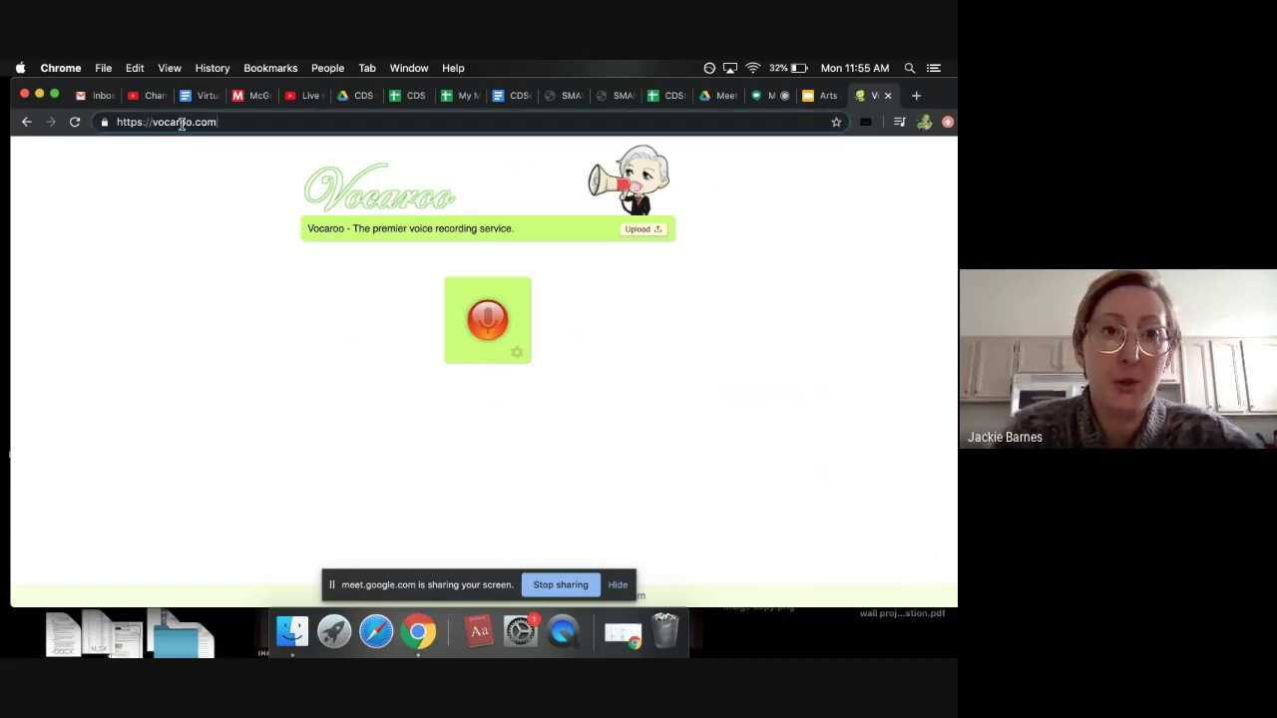
double_click(181, 122)
click(182, 123)
click(220, 122)
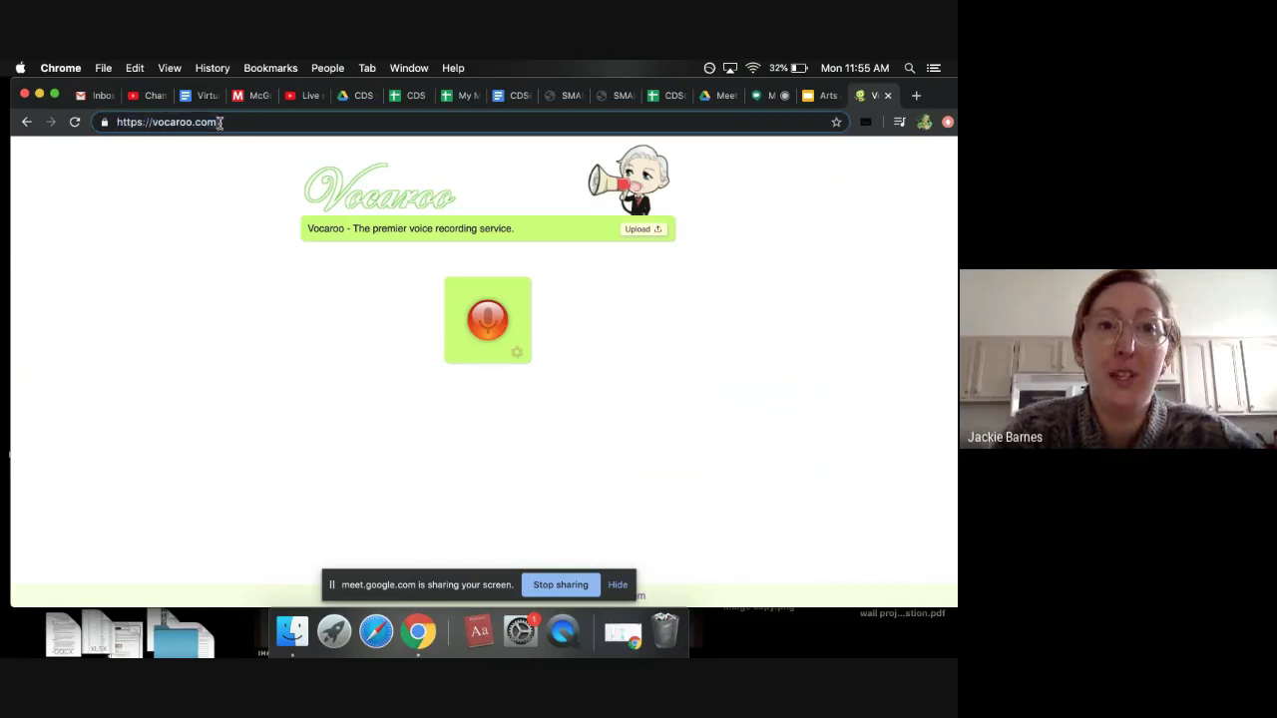
Record a short voice clip on Vocaroo, allowing the site to use the microphone
click(506, 328)
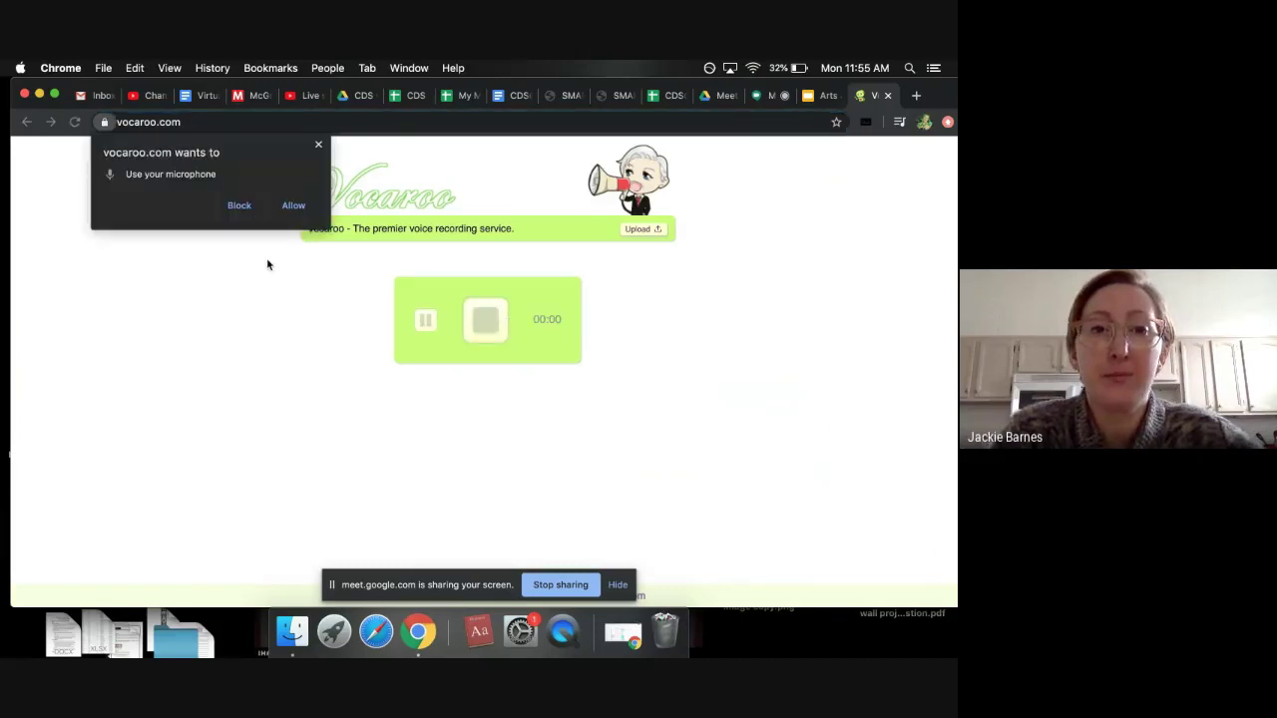
click(293, 205)
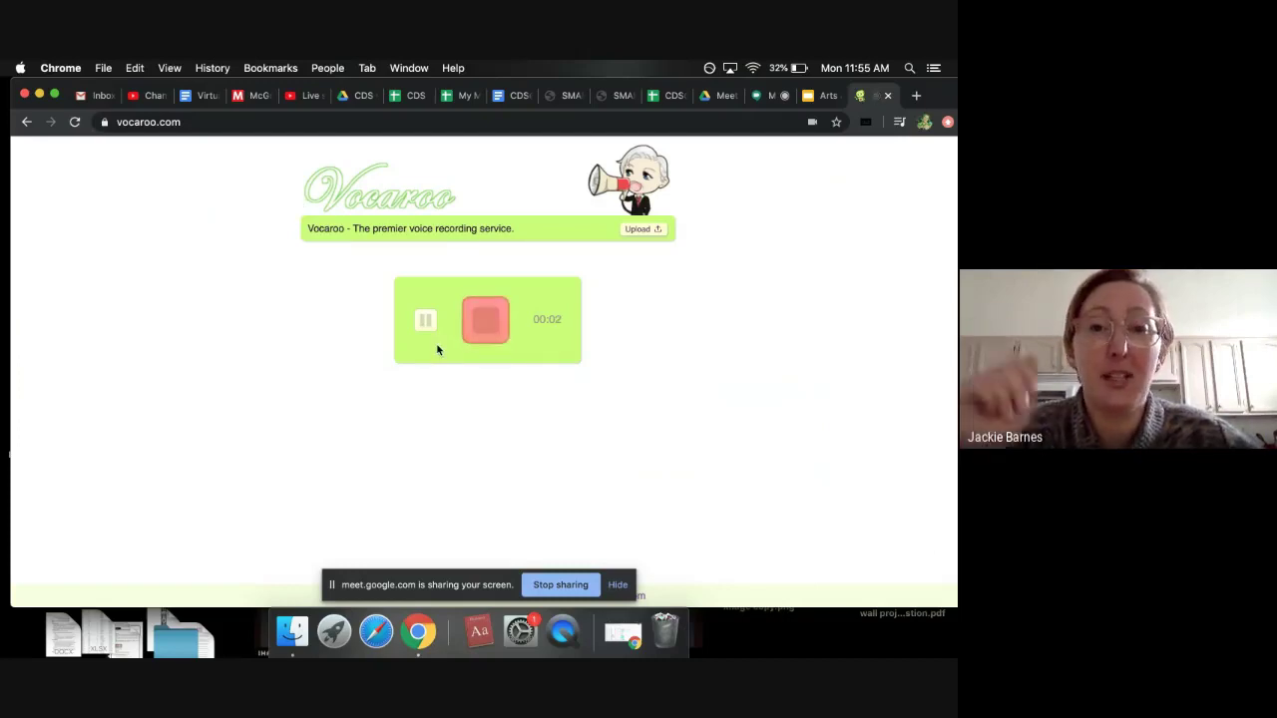
click(483, 321)
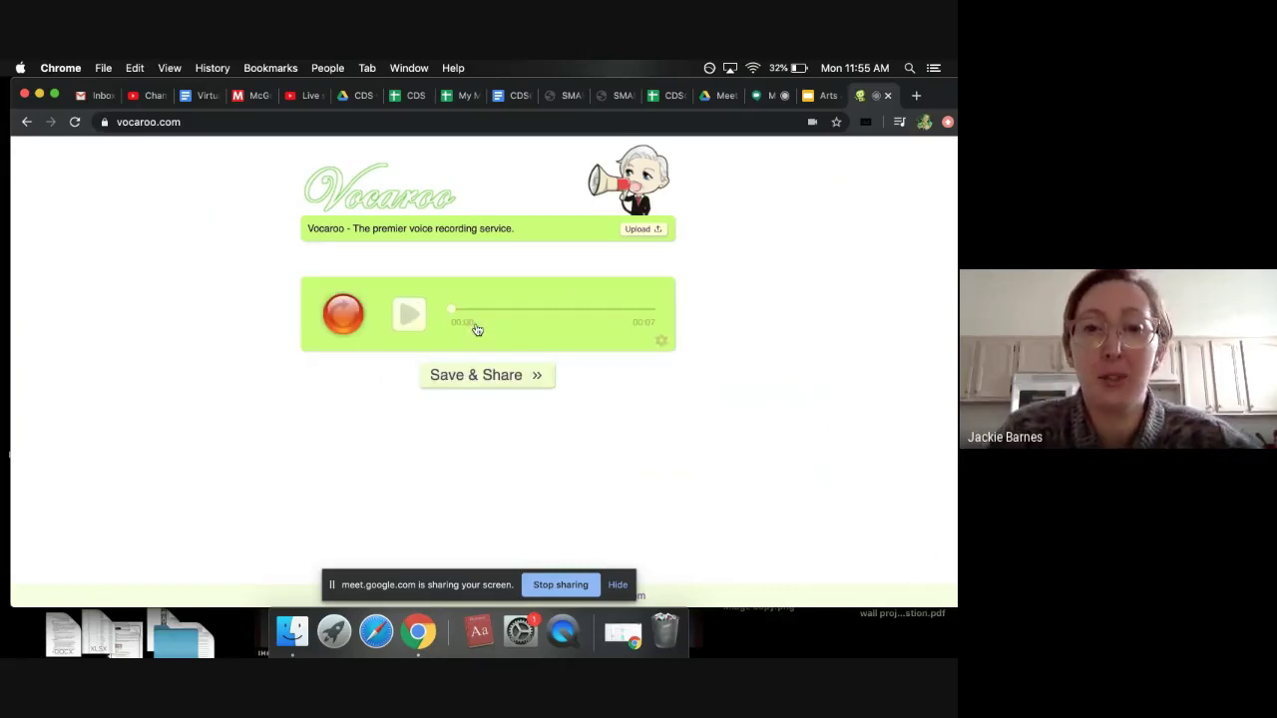
Save the Vocaroo recording for sharing and download it as an audio file
click(525, 382)
click(524, 379)
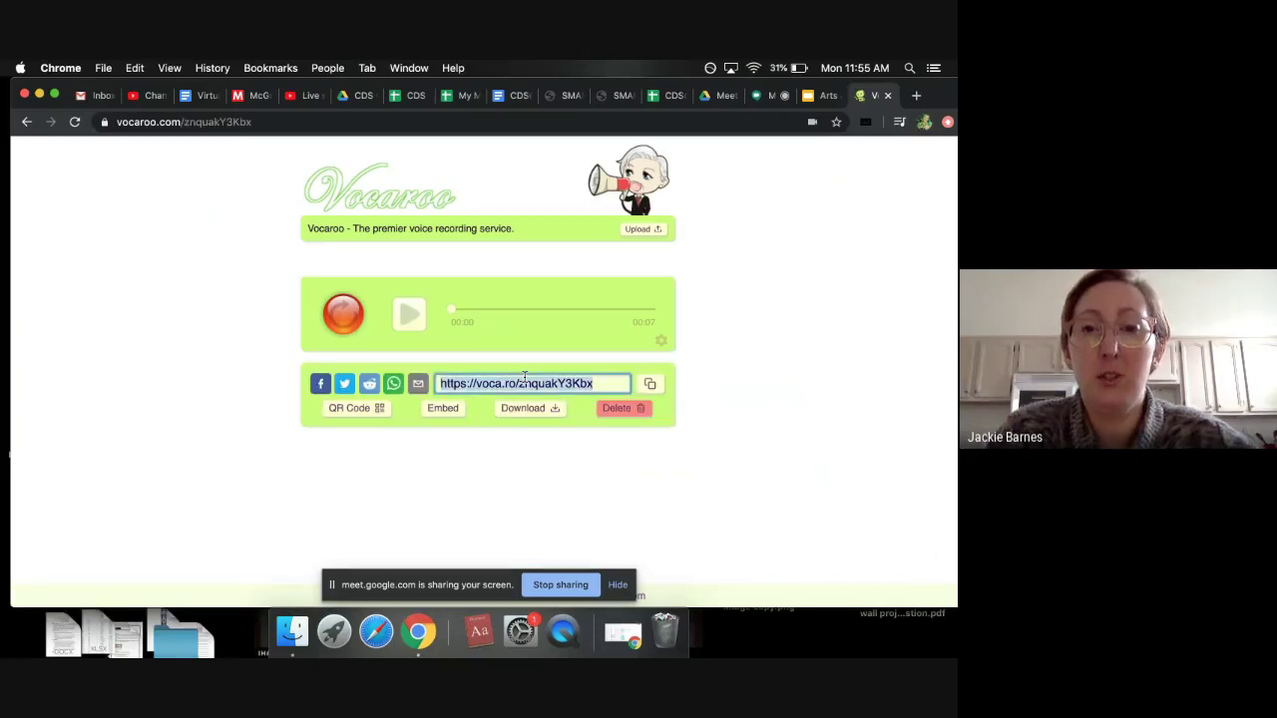
click(556, 416)
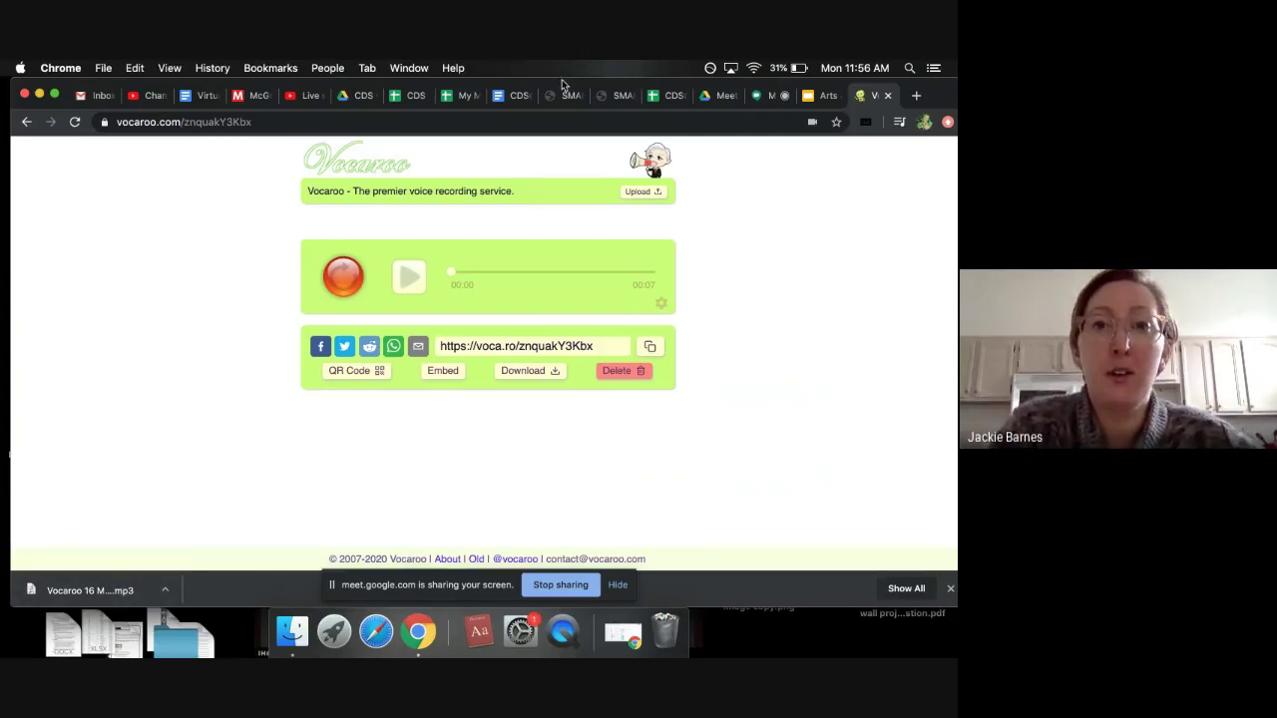
Switch to QuickTime Player, shift the browser window back into view, and create a new audio recording
drag(561, 84, 629, 79)
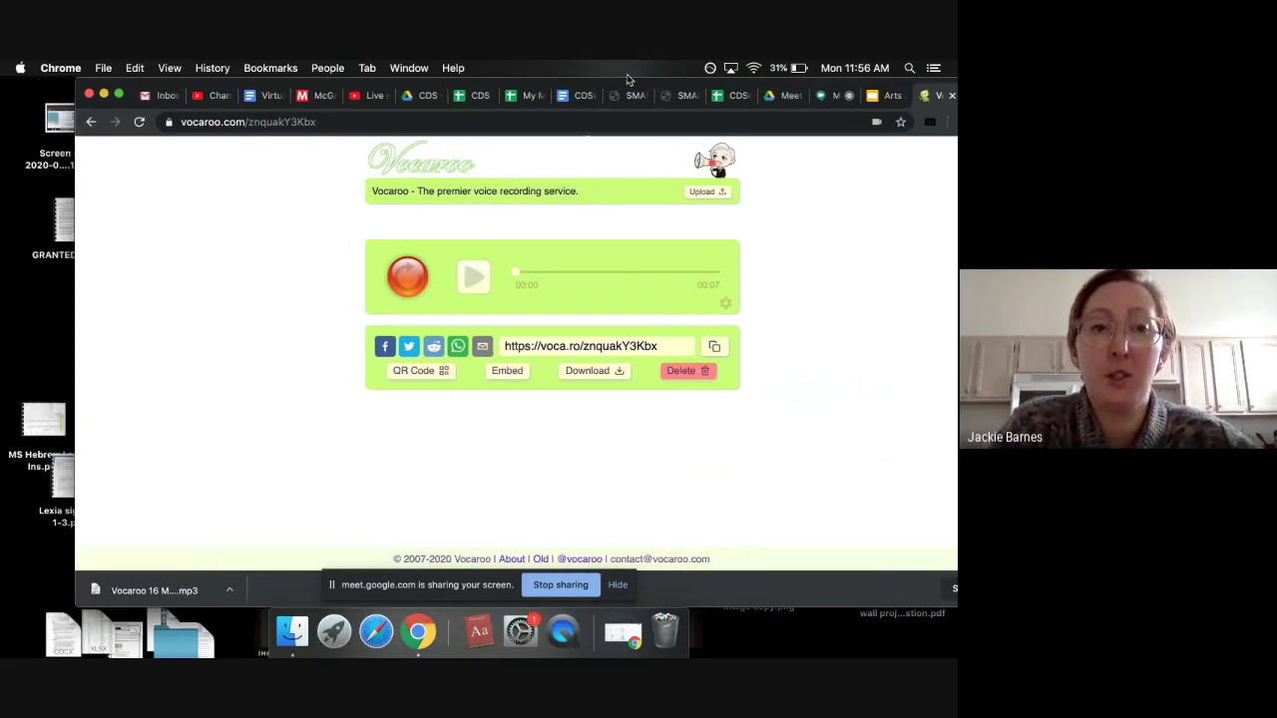
click(565, 646)
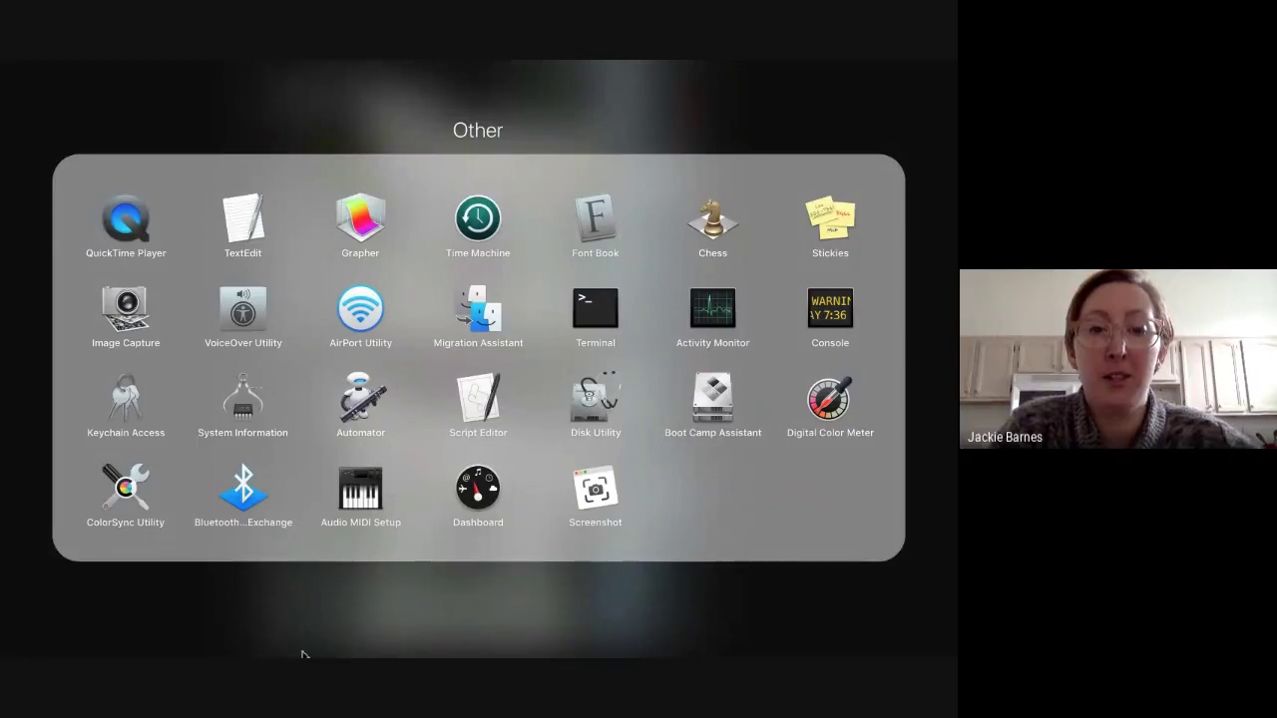
click(126, 216)
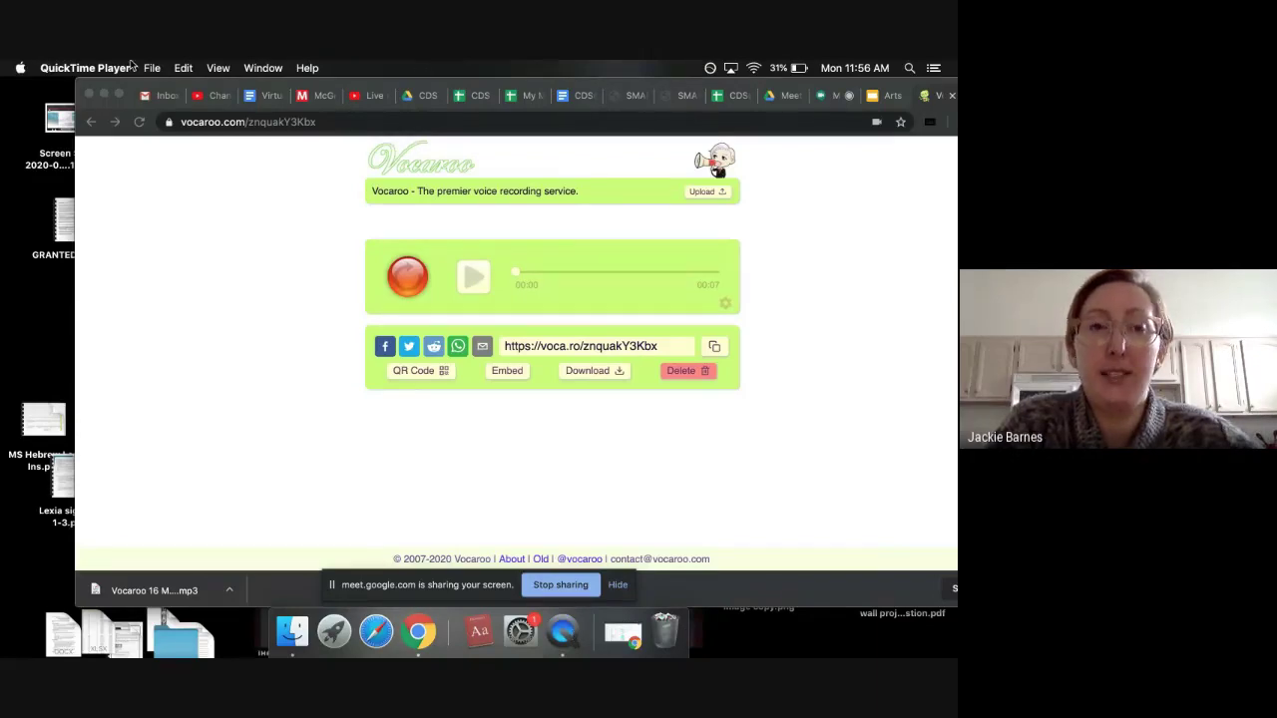
drag(122, 79, 47, 82)
key(super+Tab)
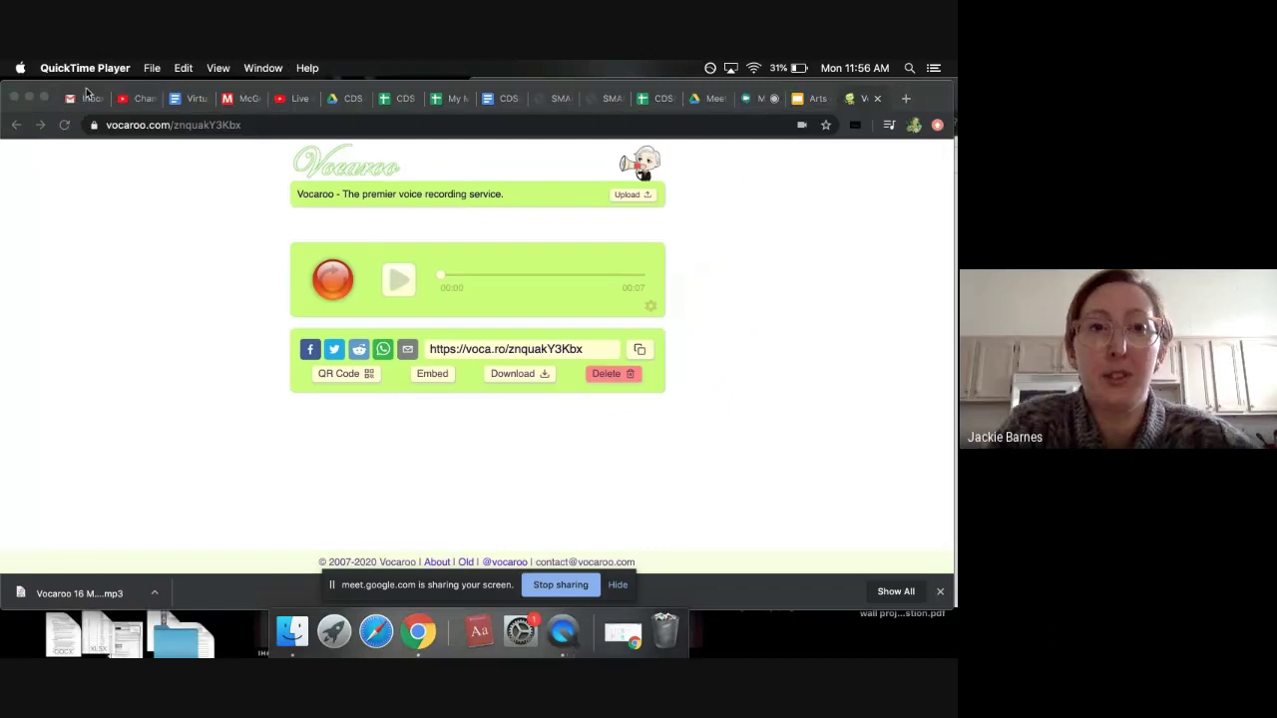
click(151, 68)
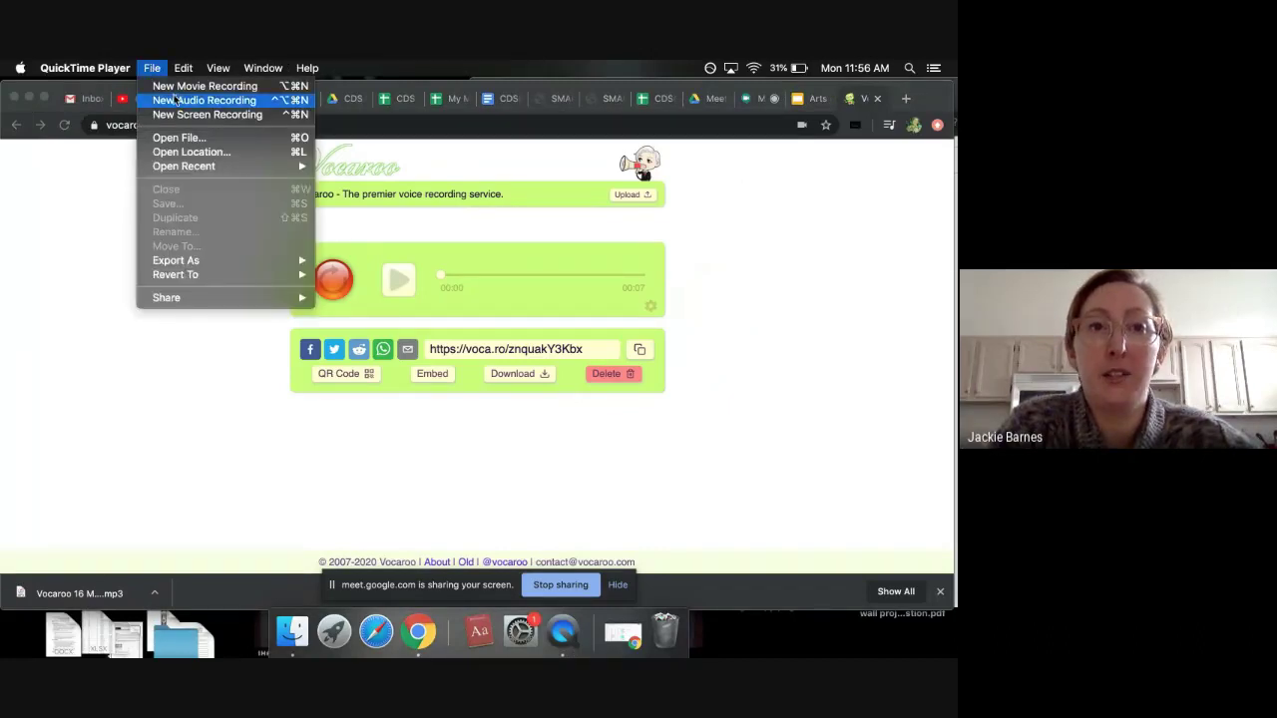
click(174, 101)
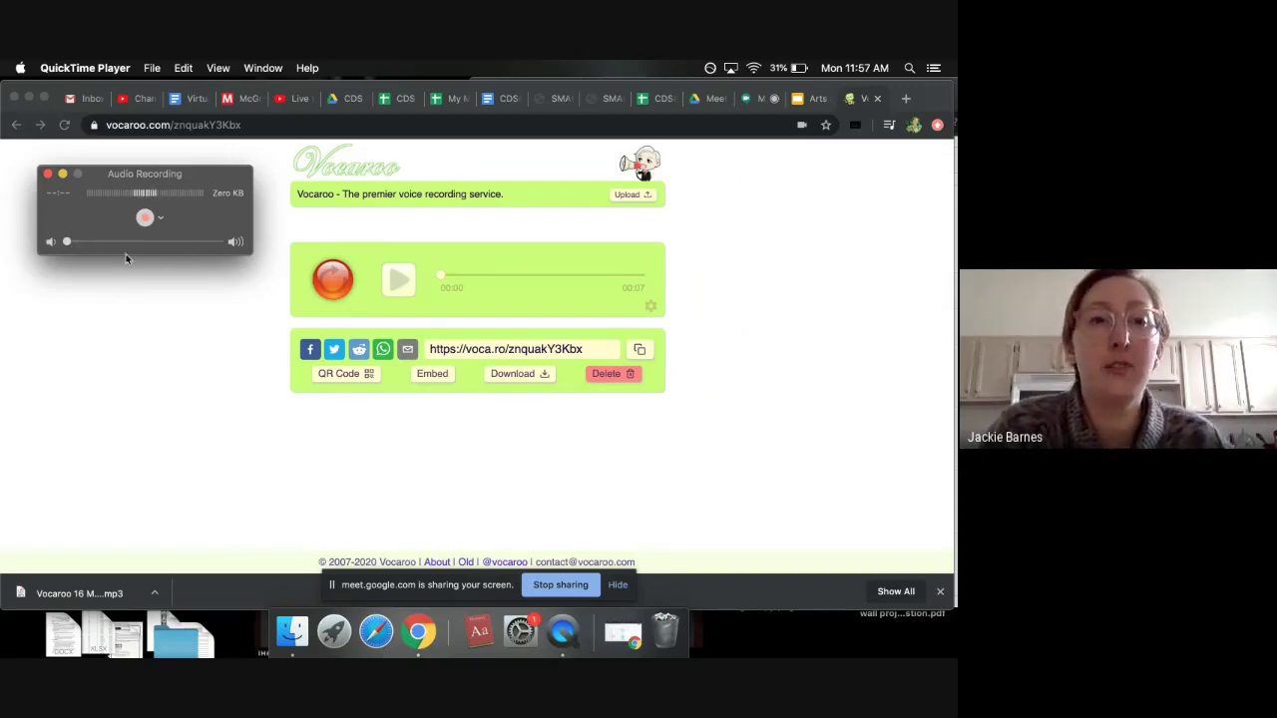
Check the microphone and quality options, keeping High quality, and record a short audio clip
click(163, 222)
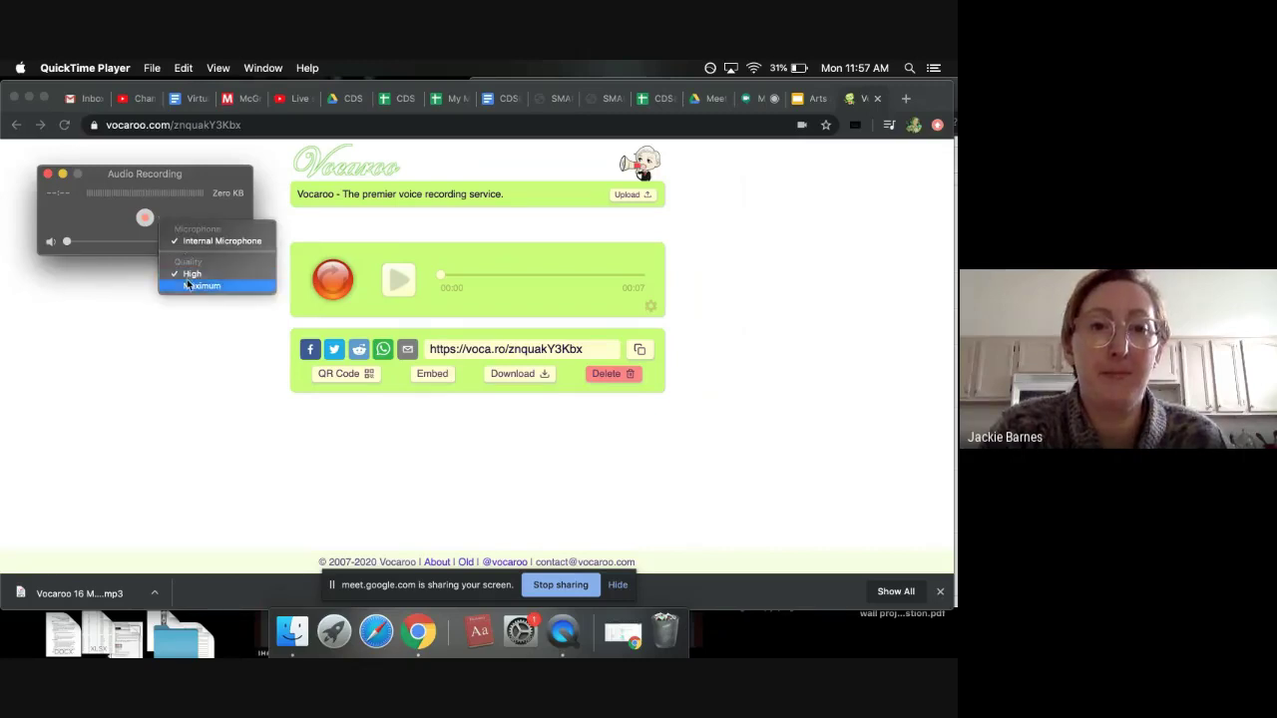
click(211, 217)
click(146, 221)
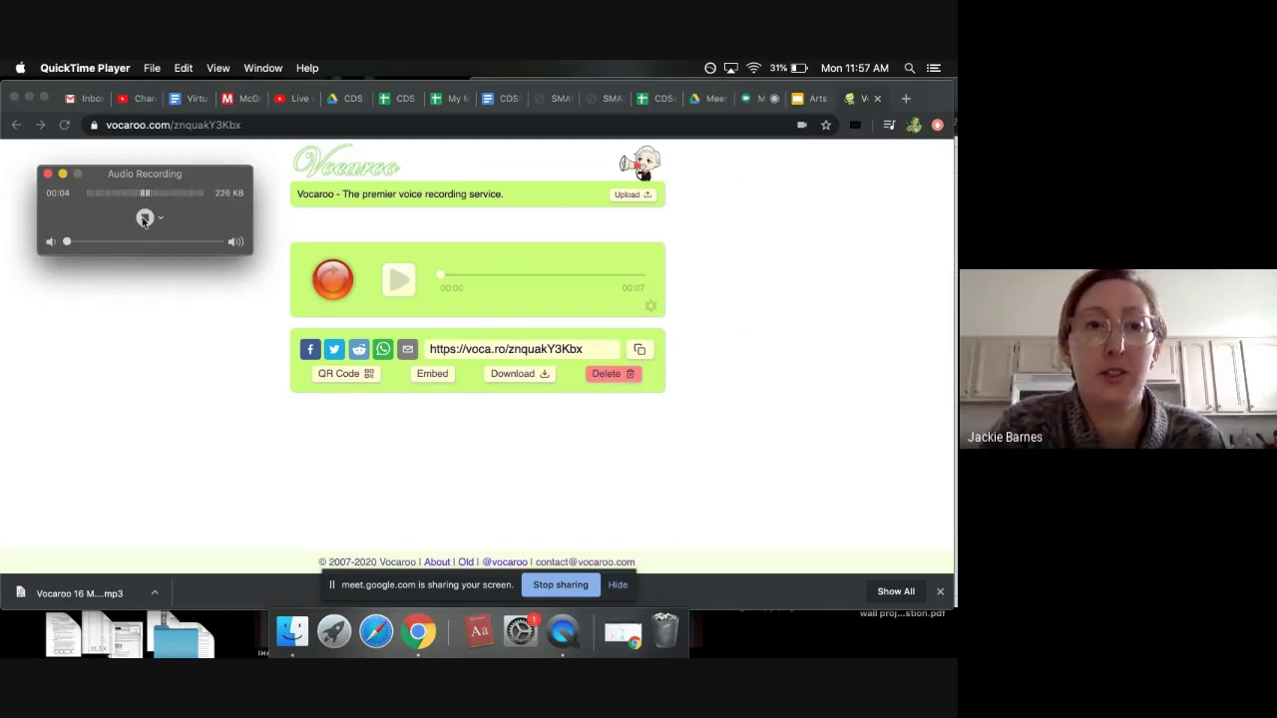
click(145, 218)
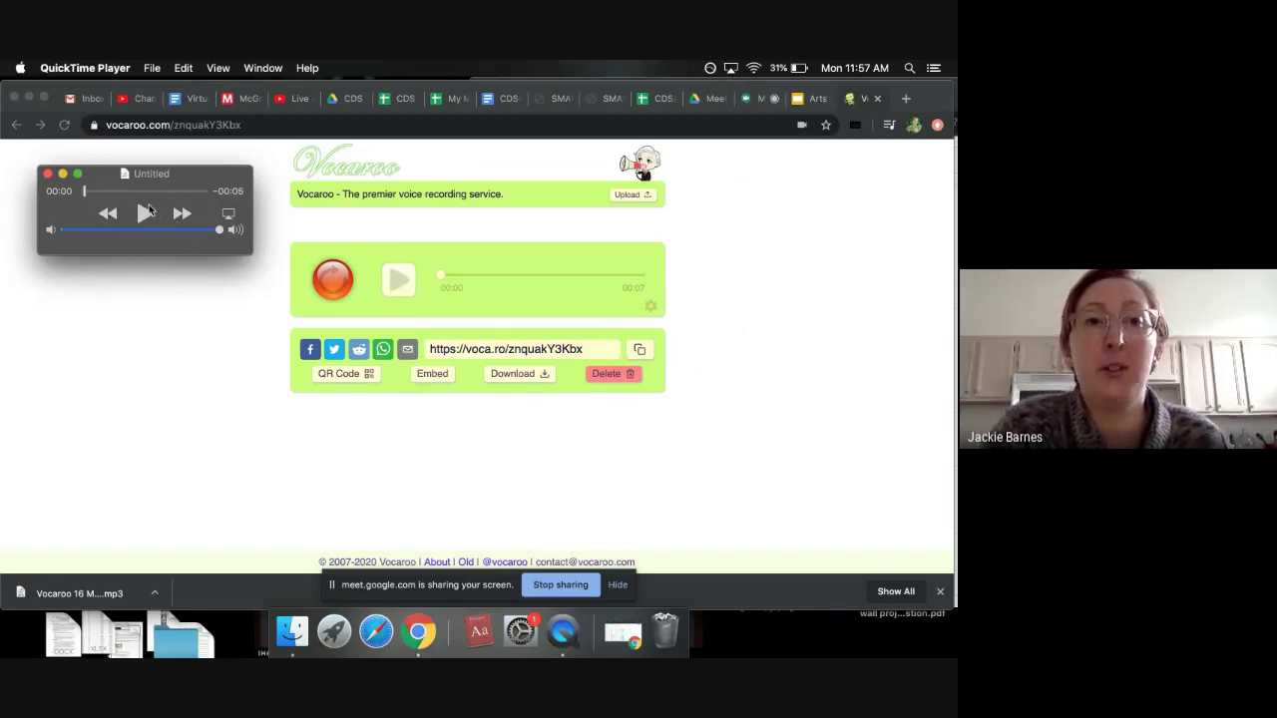
Review the saving and export commands for the untitled recording, and move its player window aside
click(154, 66)
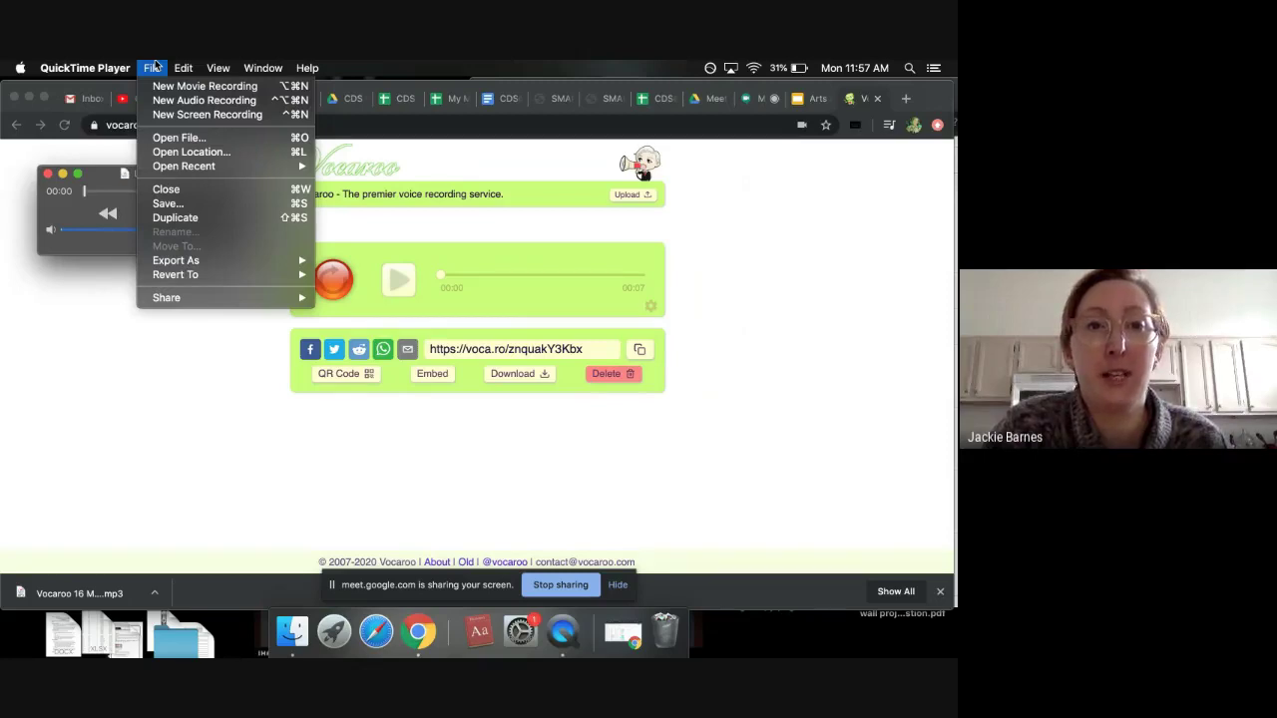
click(155, 67)
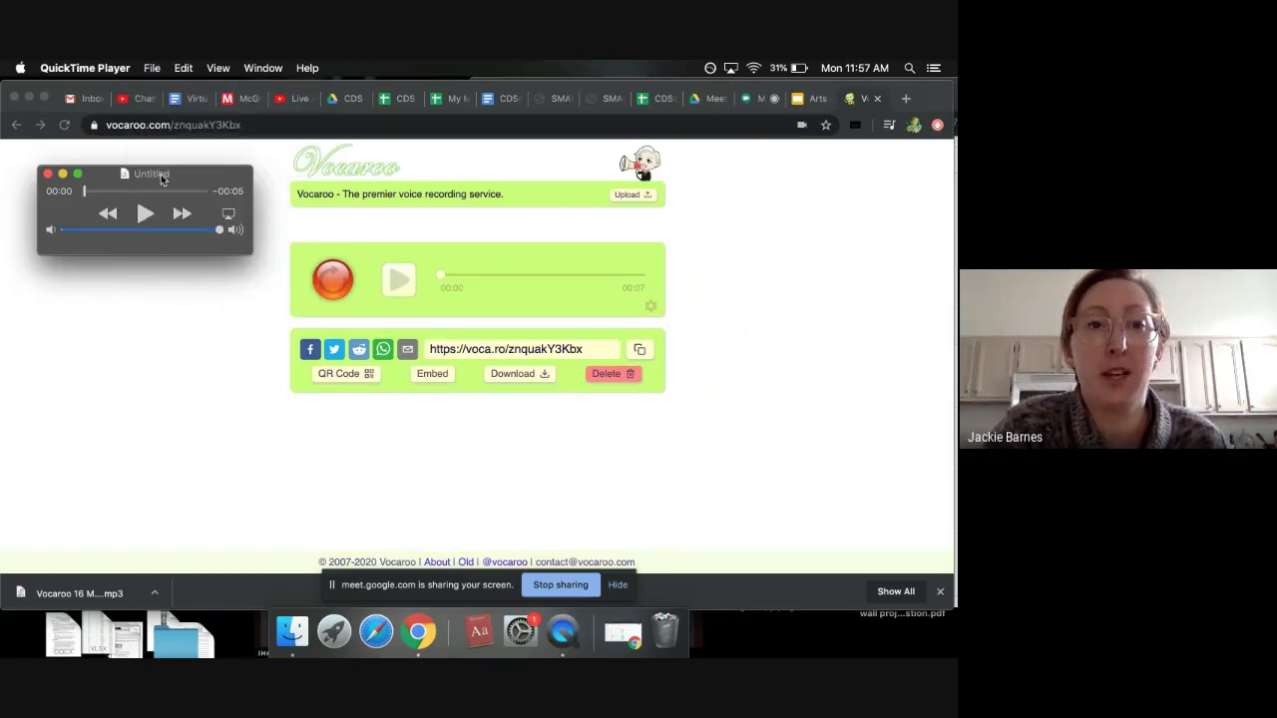
drag(156, 173, 119, 203)
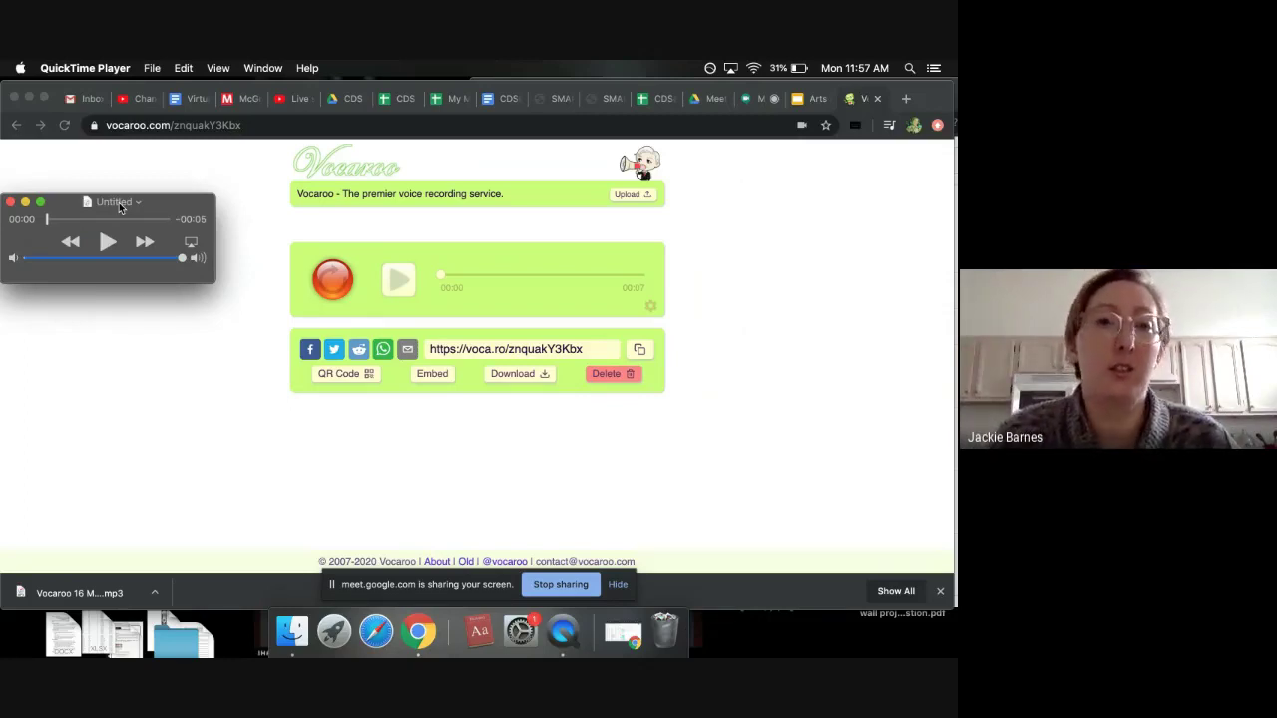
Return to the Arts and Bots Running Slides in Chrome, view the Design Notebook and Reflection Question slides, and go back to the title slide
click(811, 101)
click(811, 99)
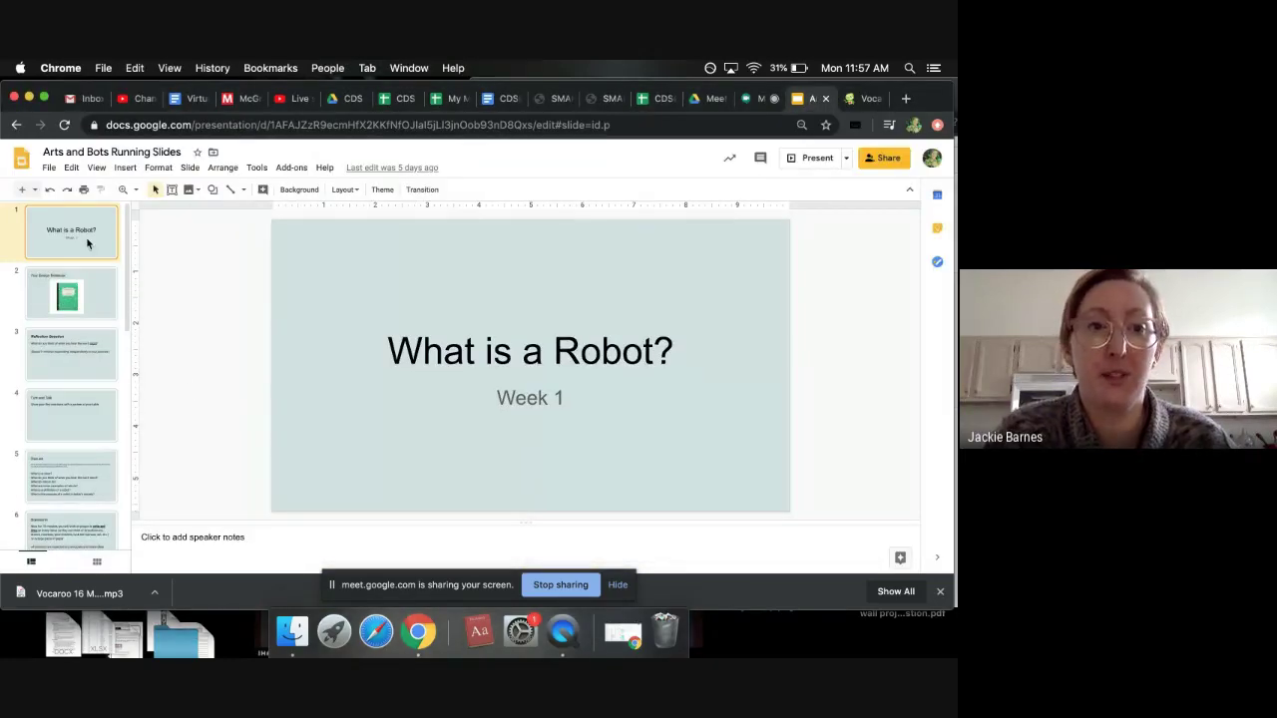
click(83, 305)
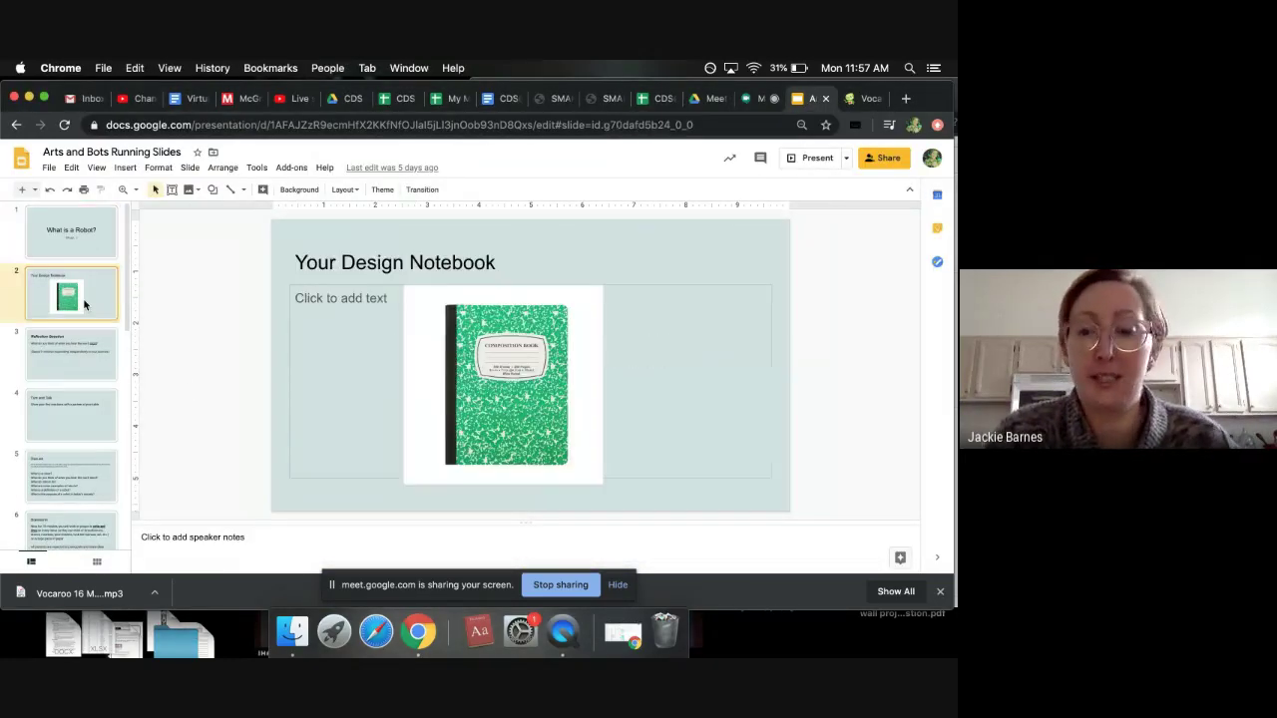
key(Down)
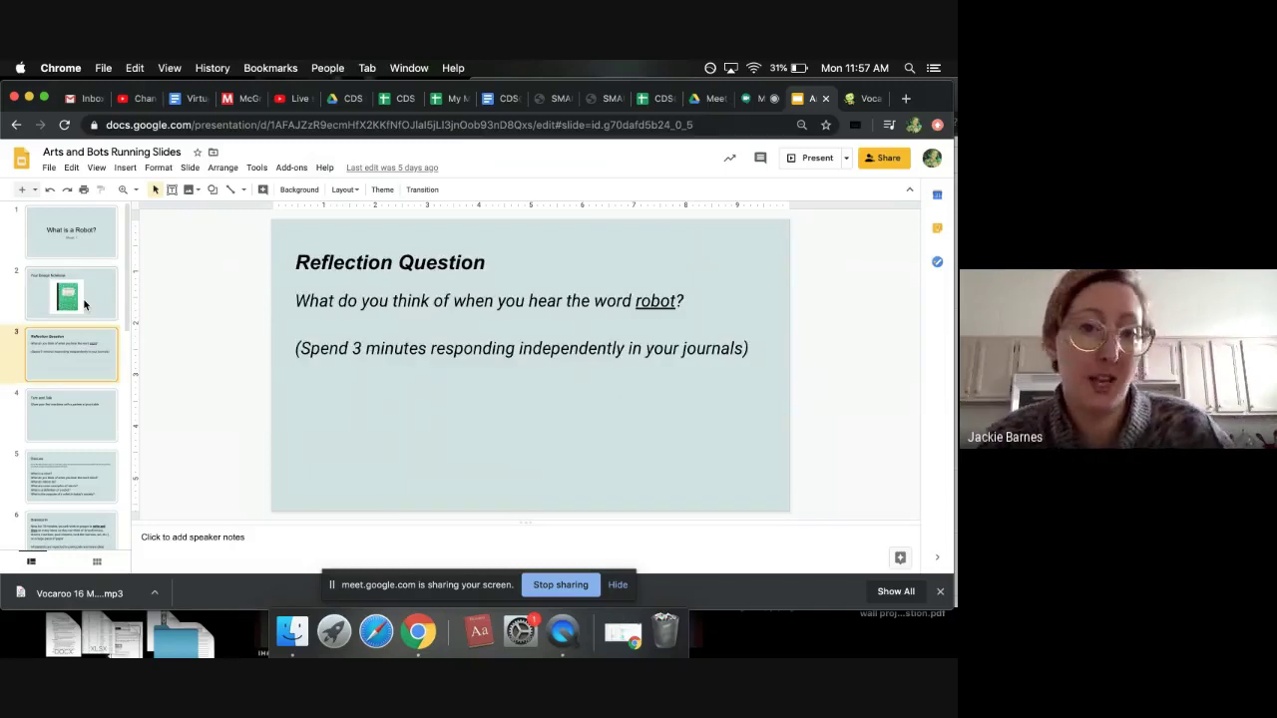
key(Up)
key(Up)
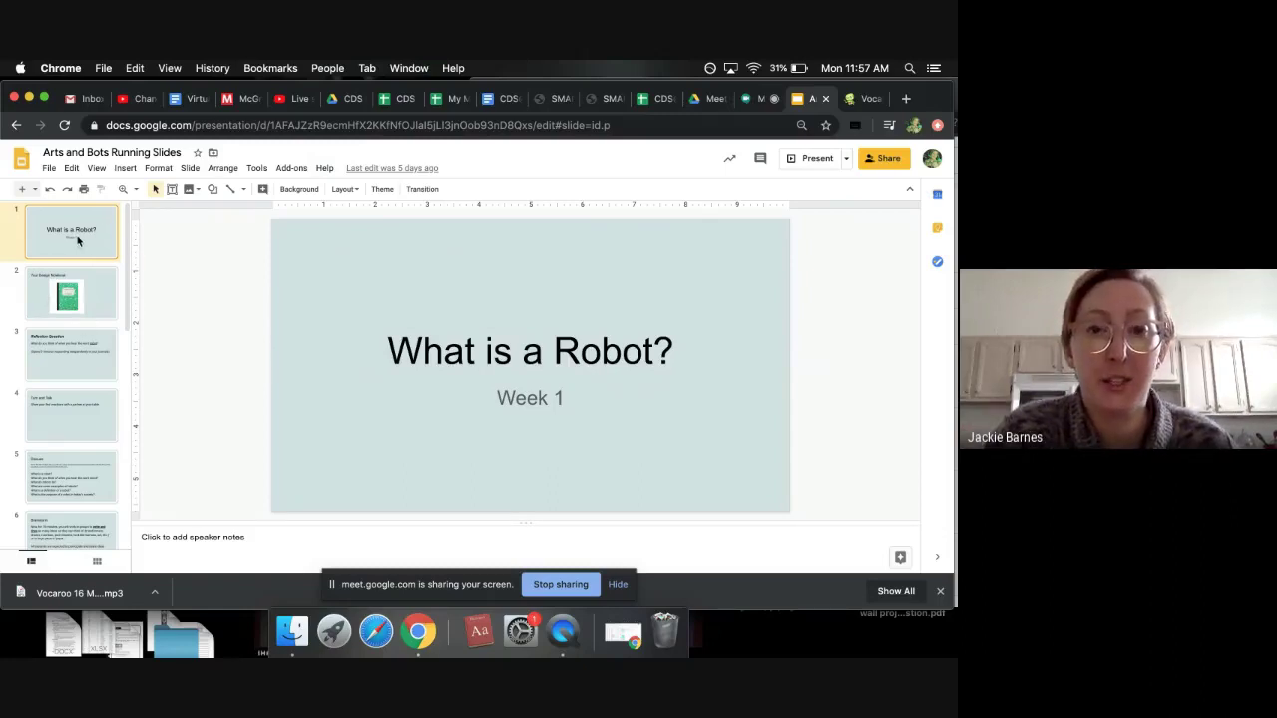
Check the Insert audio dialog's My Drive, Recent and Shared with me sources and its search field, and close it without inserting anything
click(126, 169)
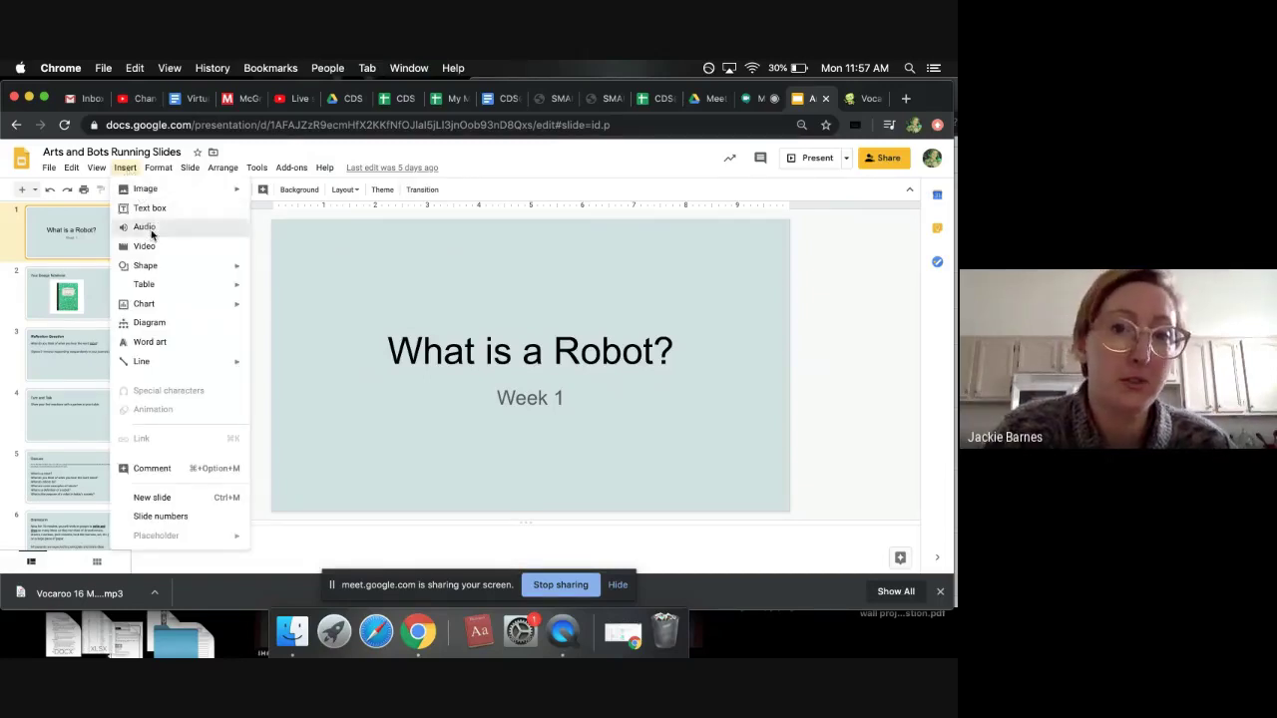
click(145, 227)
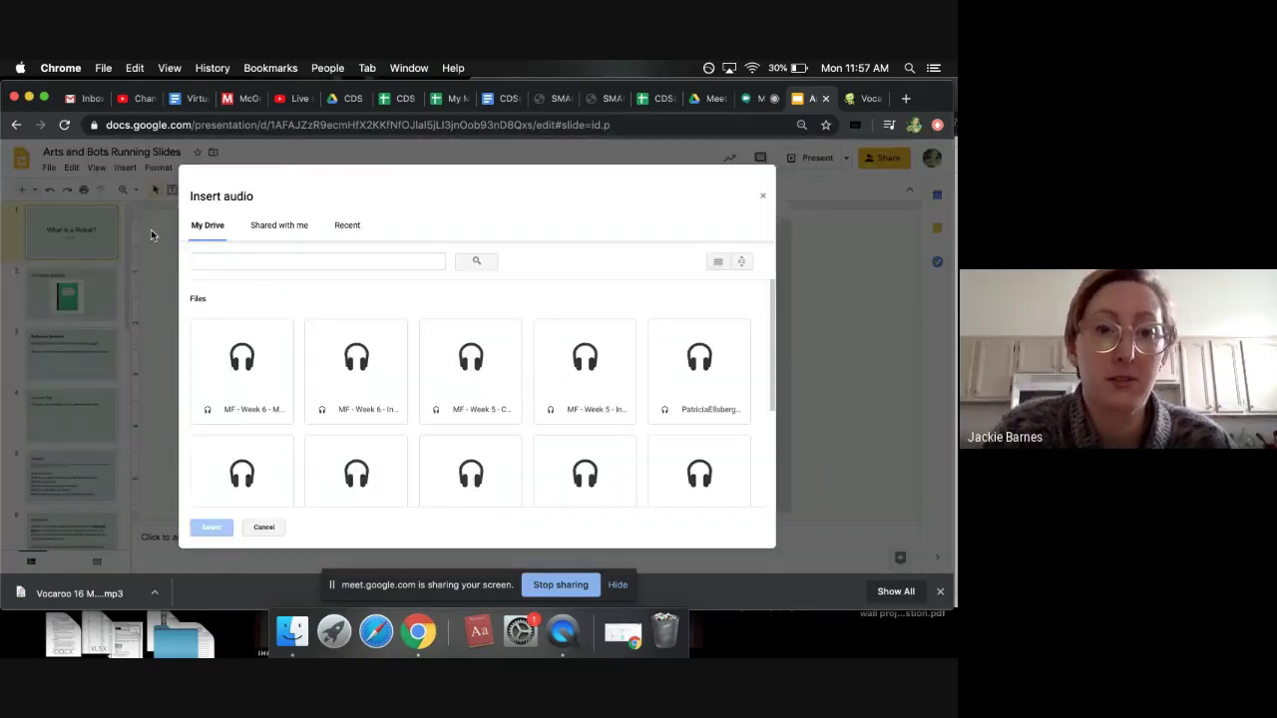
scroll(330, 391, down, 2)
scroll(330, 391, down, 2)
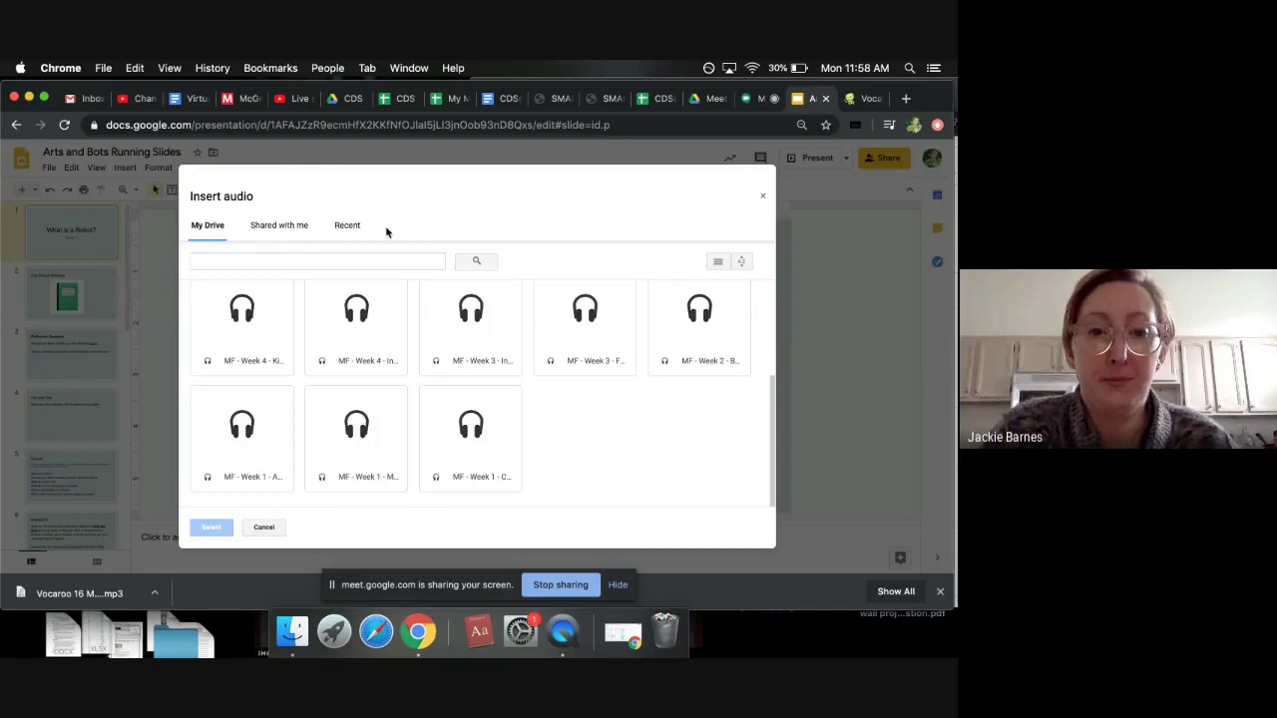
scroll(263, 324, up, 4)
click(283, 260)
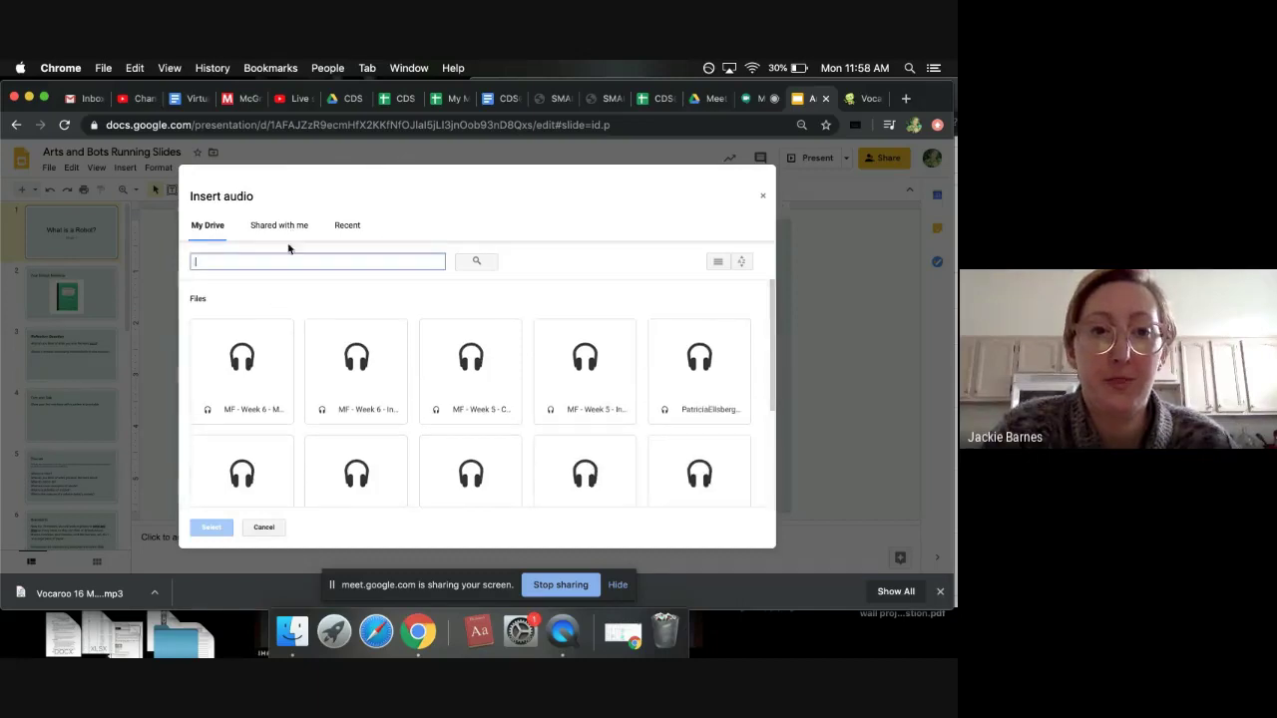
click(348, 228)
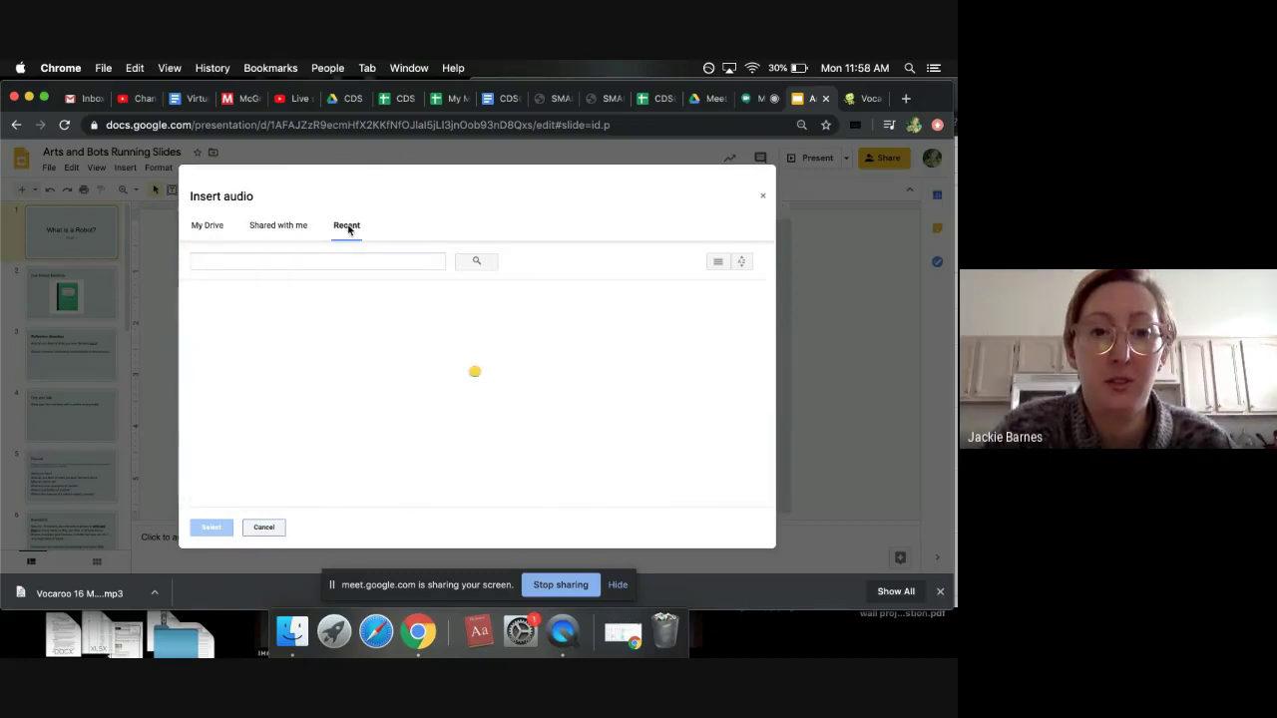
click(284, 228)
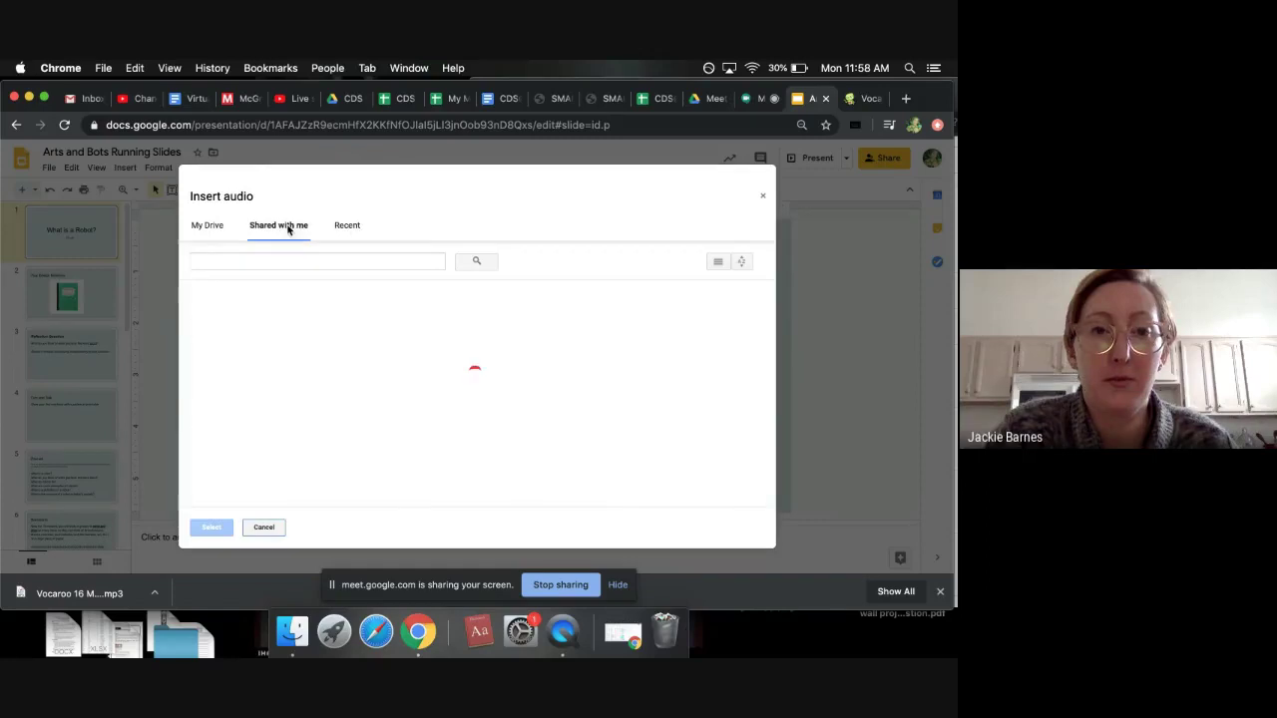
click(209, 230)
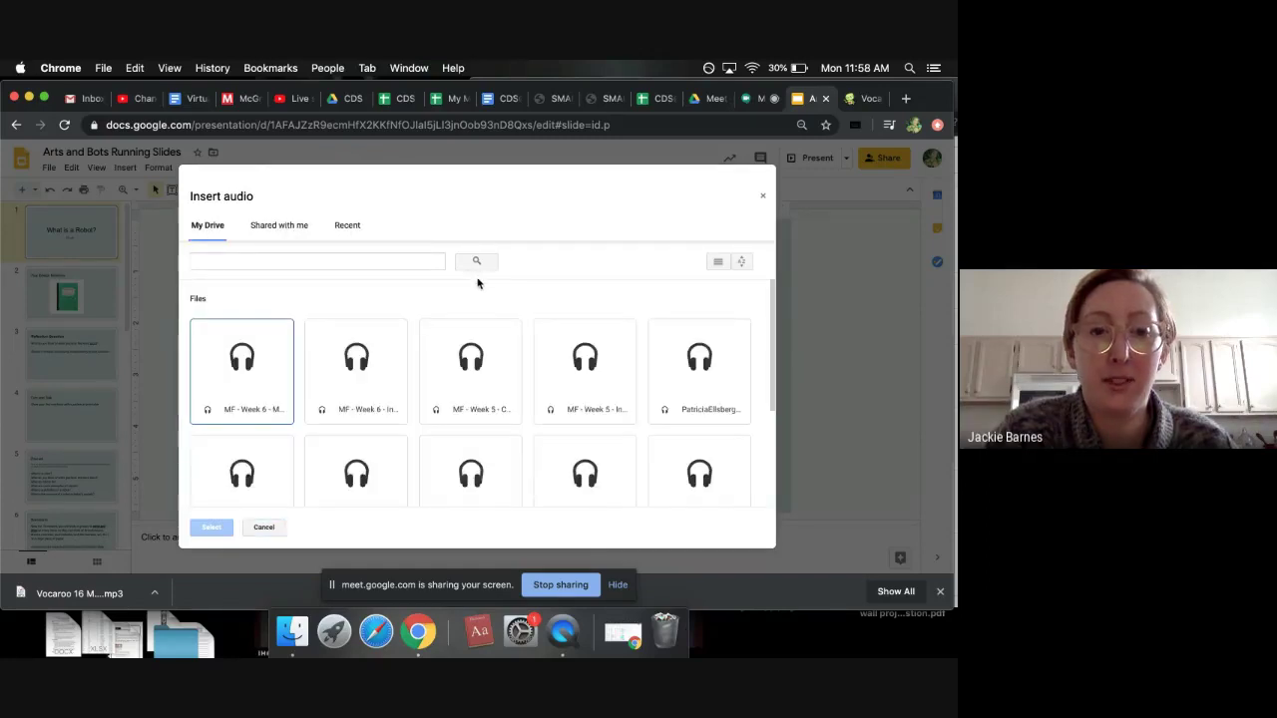
click(265, 530)
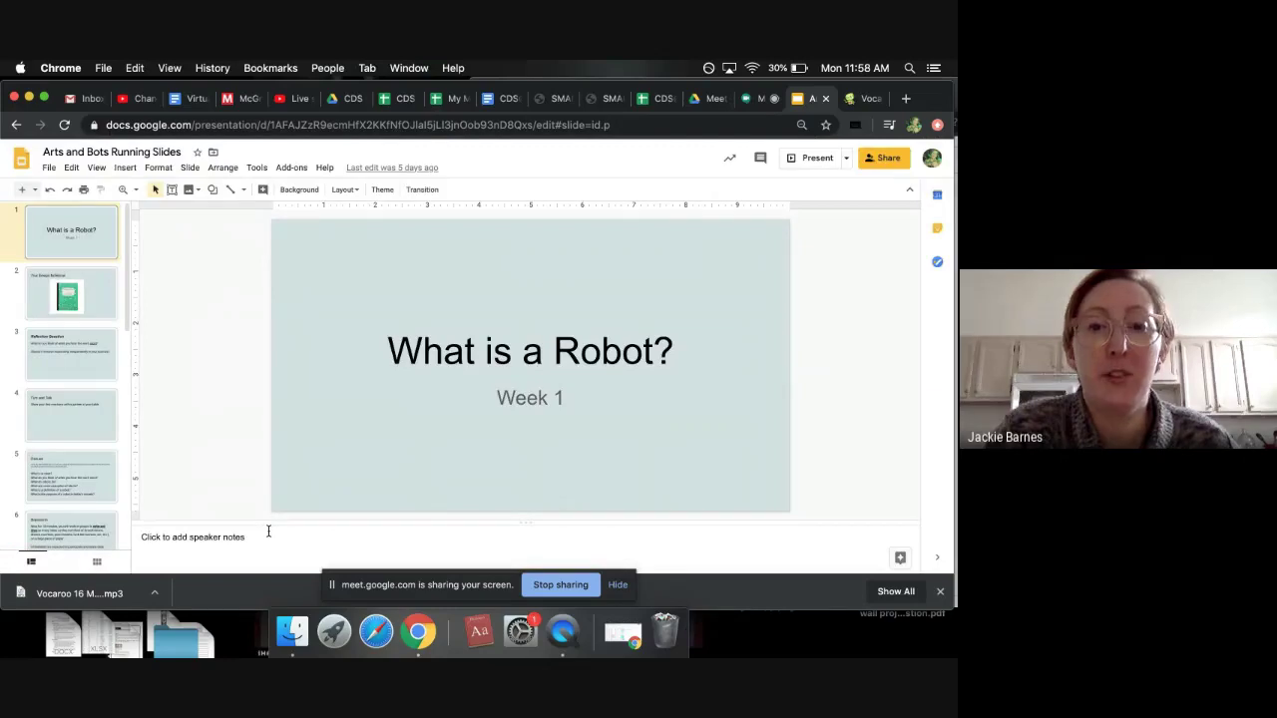
Reopen Insert audio for the title slide, look through the My Drive audio files and the other file sources again, and cancel
click(125, 168)
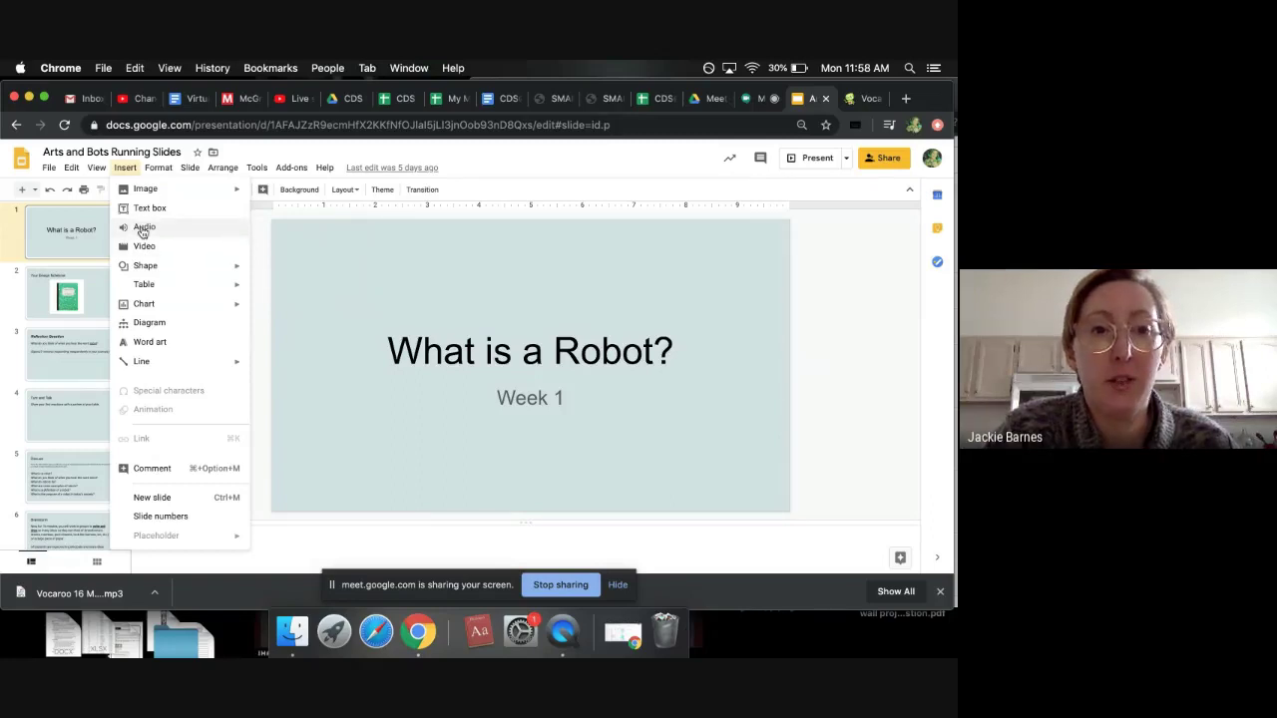
click(143, 229)
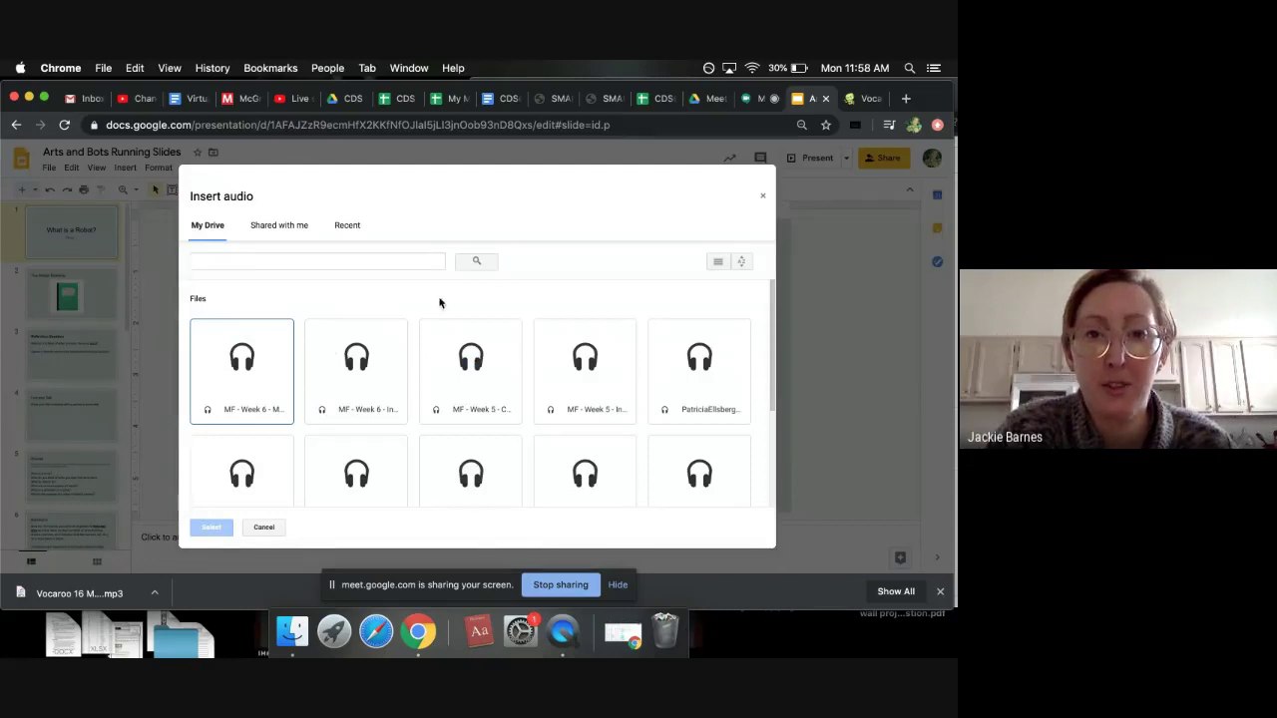
click(402, 260)
scroll(399, 345, down, 3)
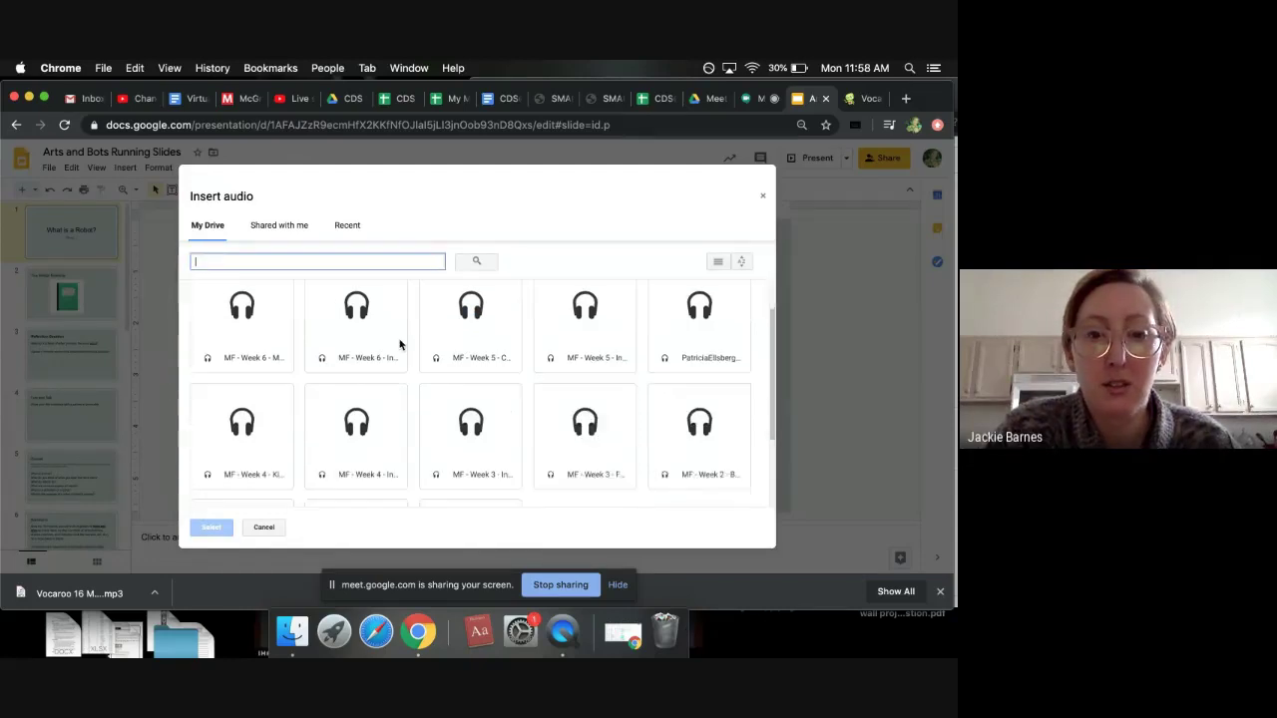
scroll(535, 446, up, 5)
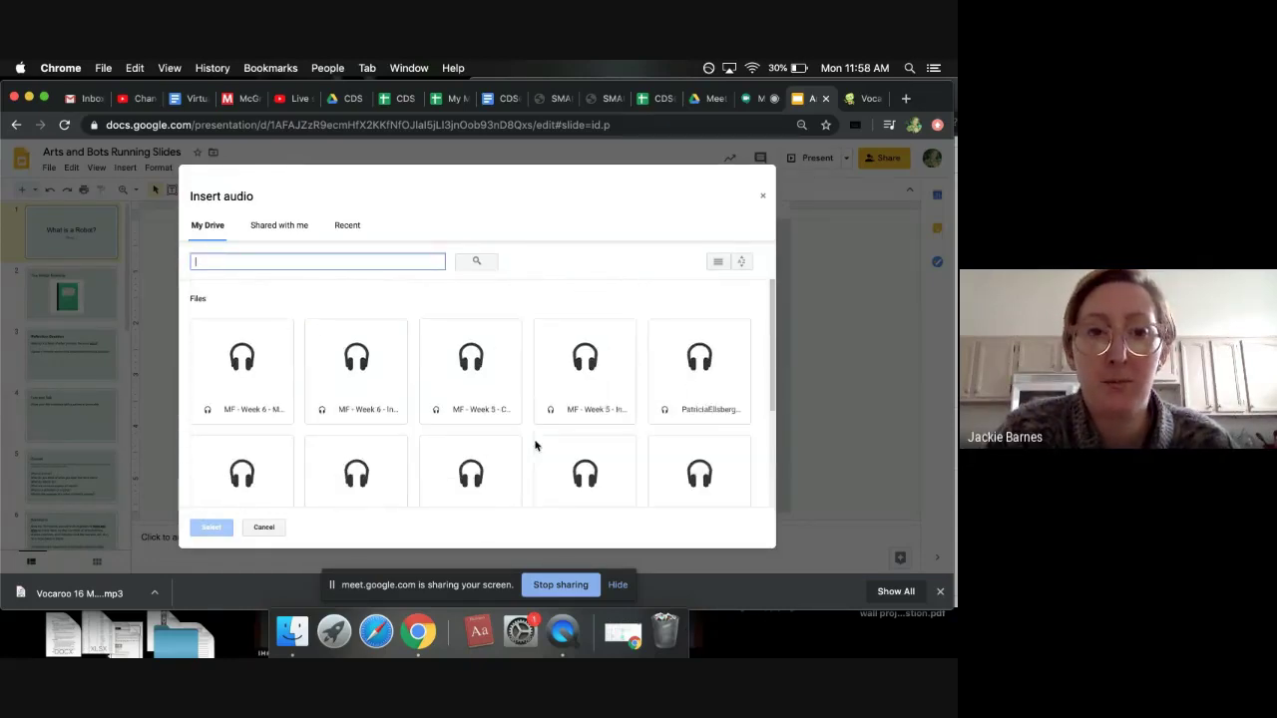
click(348, 230)
click(284, 227)
click(209, 226)
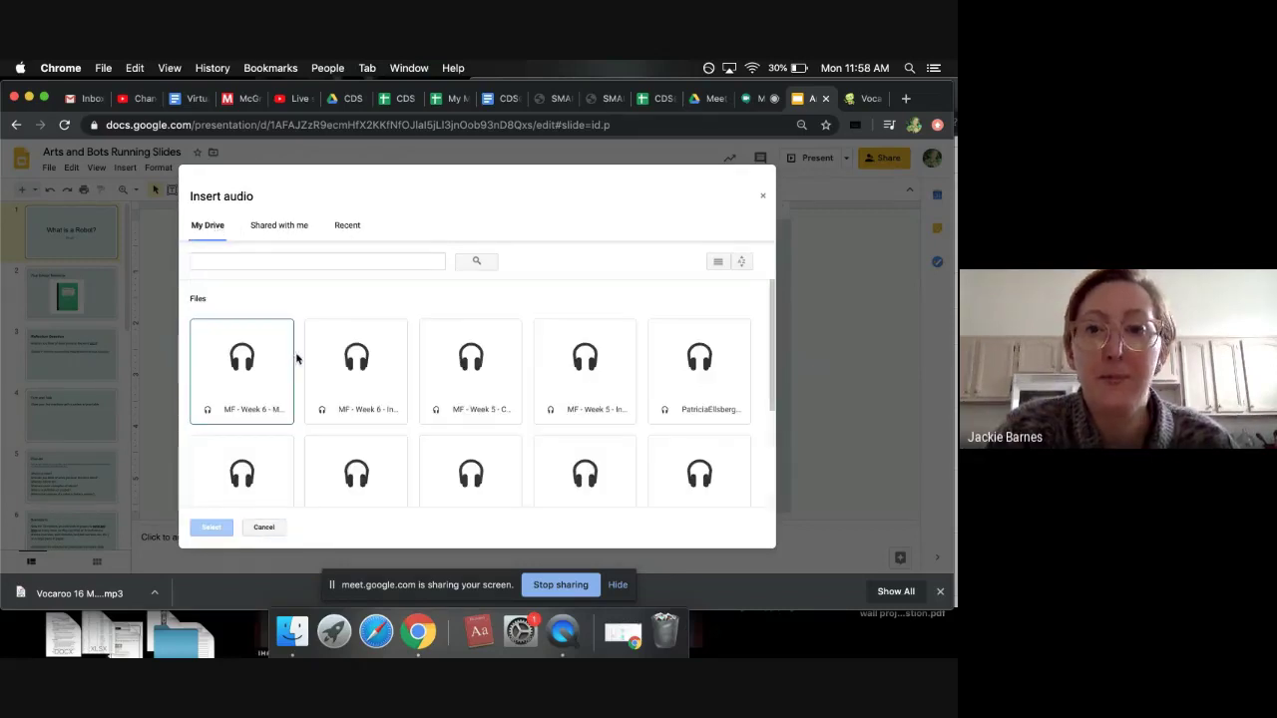
scroll(296, 359, down, 5)
scroll(447, 445, up, 5)
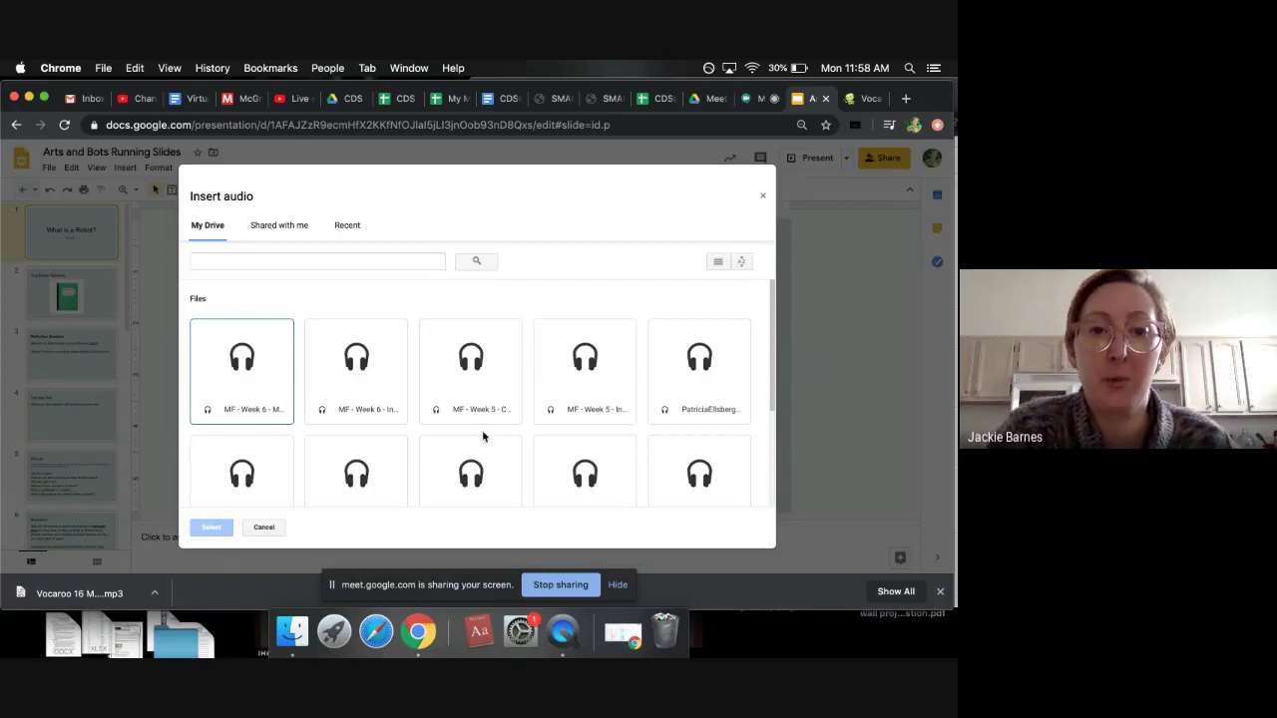
scroll(296, 436, down, 5)
scroll(253, 323, up, 5)
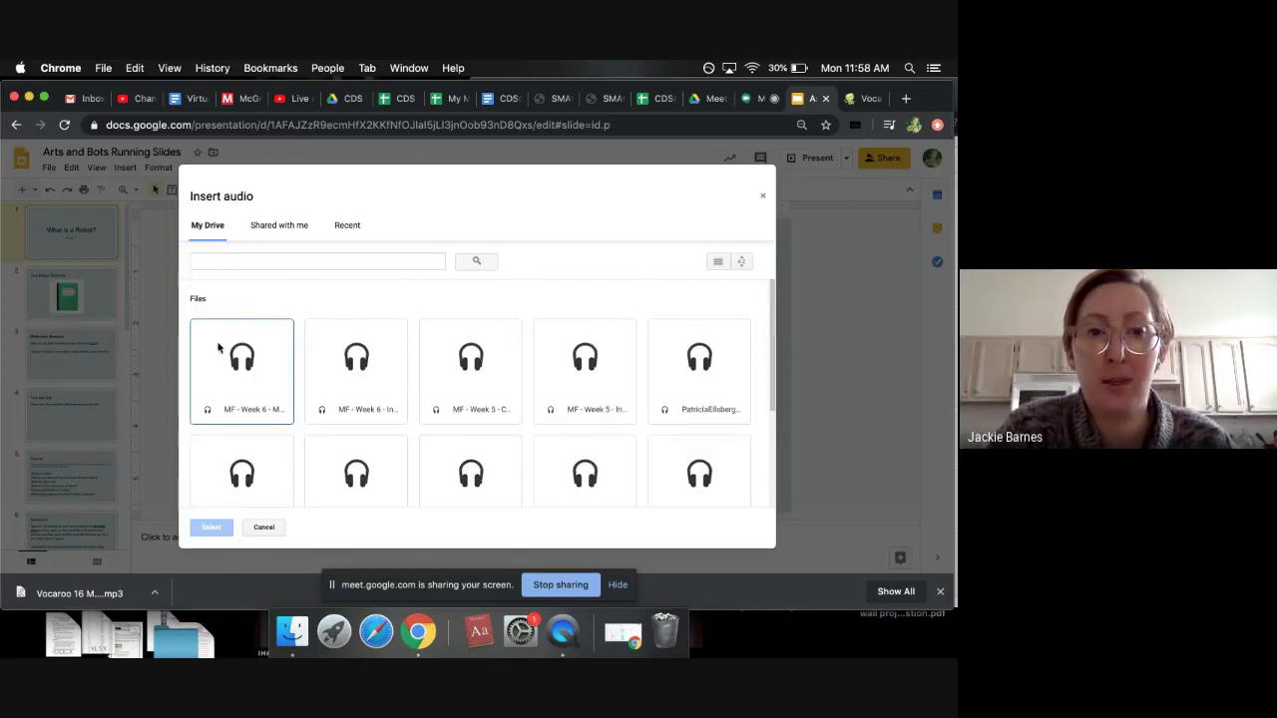
click(264, 527)
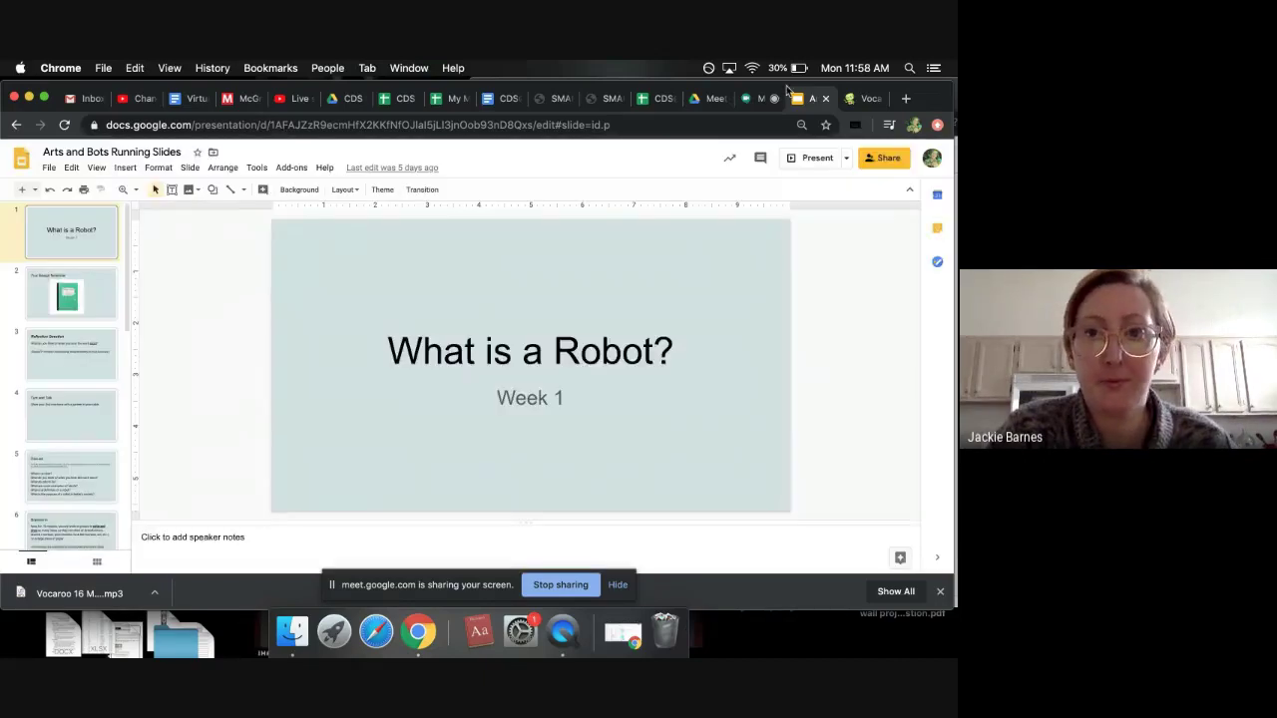
Switch to Google Drive and upload the downloaded Vocaroo MP3 recording to My Drive
click(714, 98)
click(217, 205)
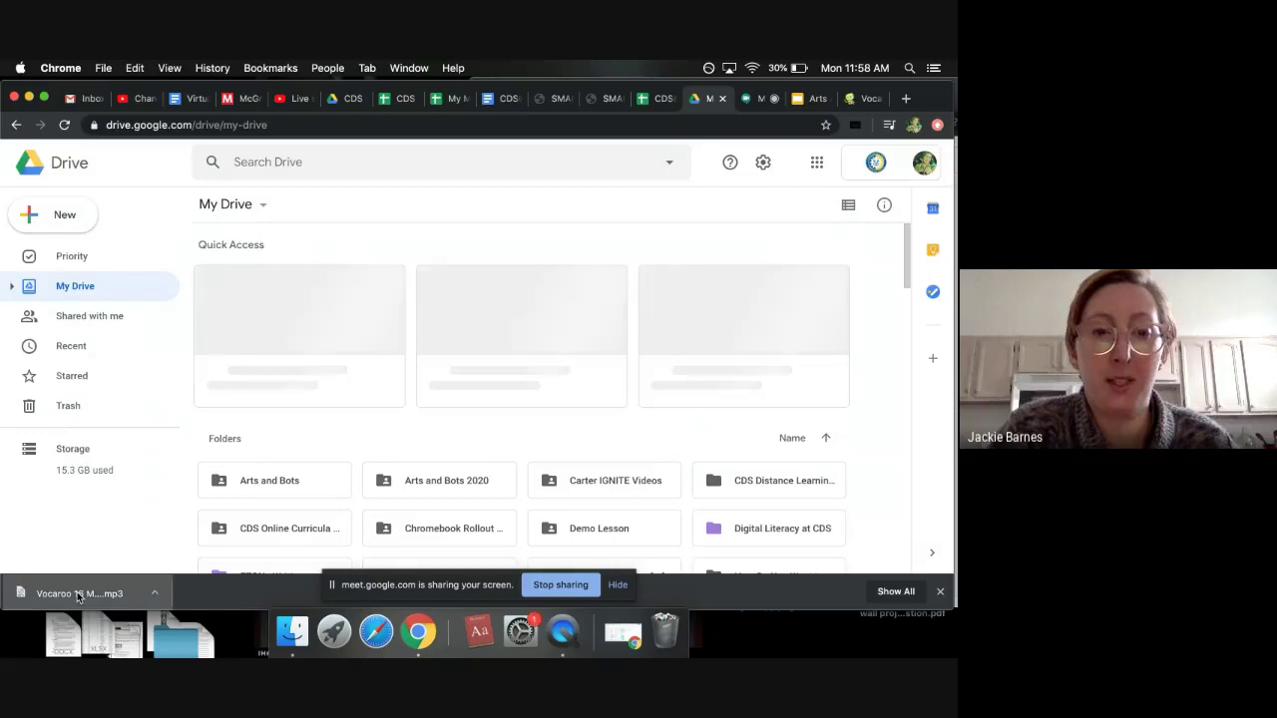
drag(77, 595, 325, 436)
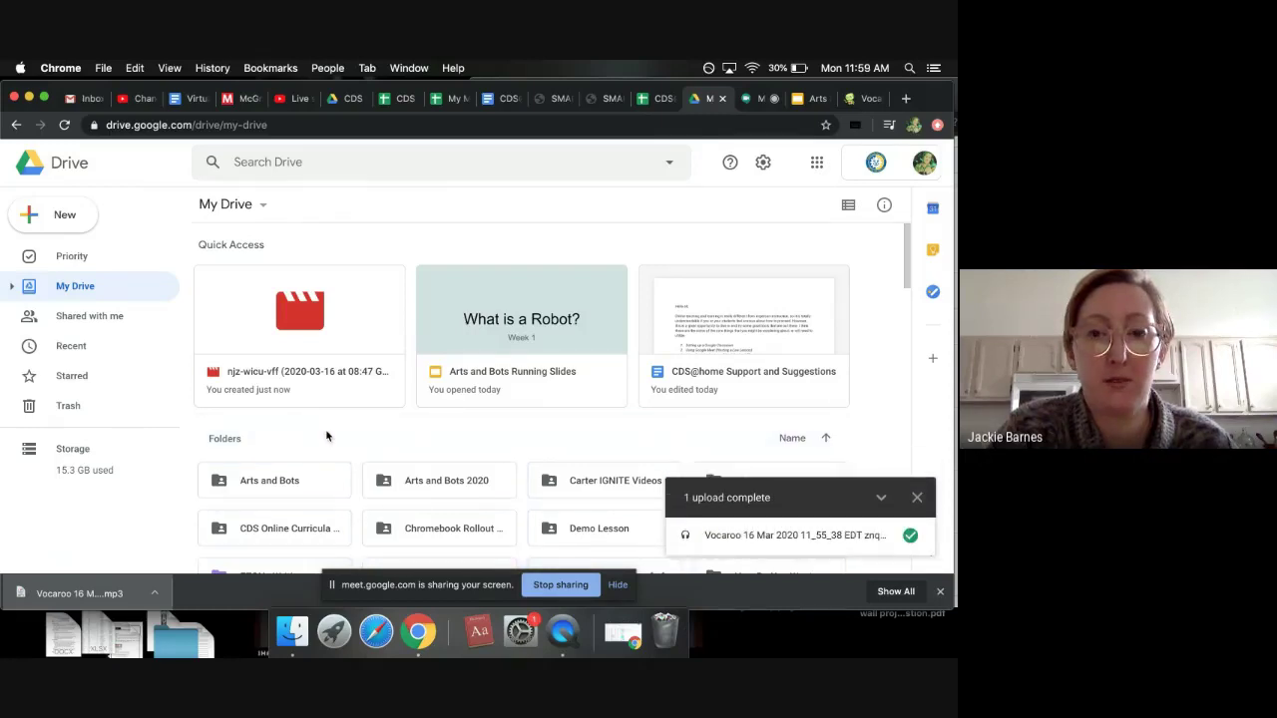
Return to Arts and Bots Running Slides and insert the uploaded Vocaroo recording on the title slide, finding it in My Drive with "voca"
click(812, 99)
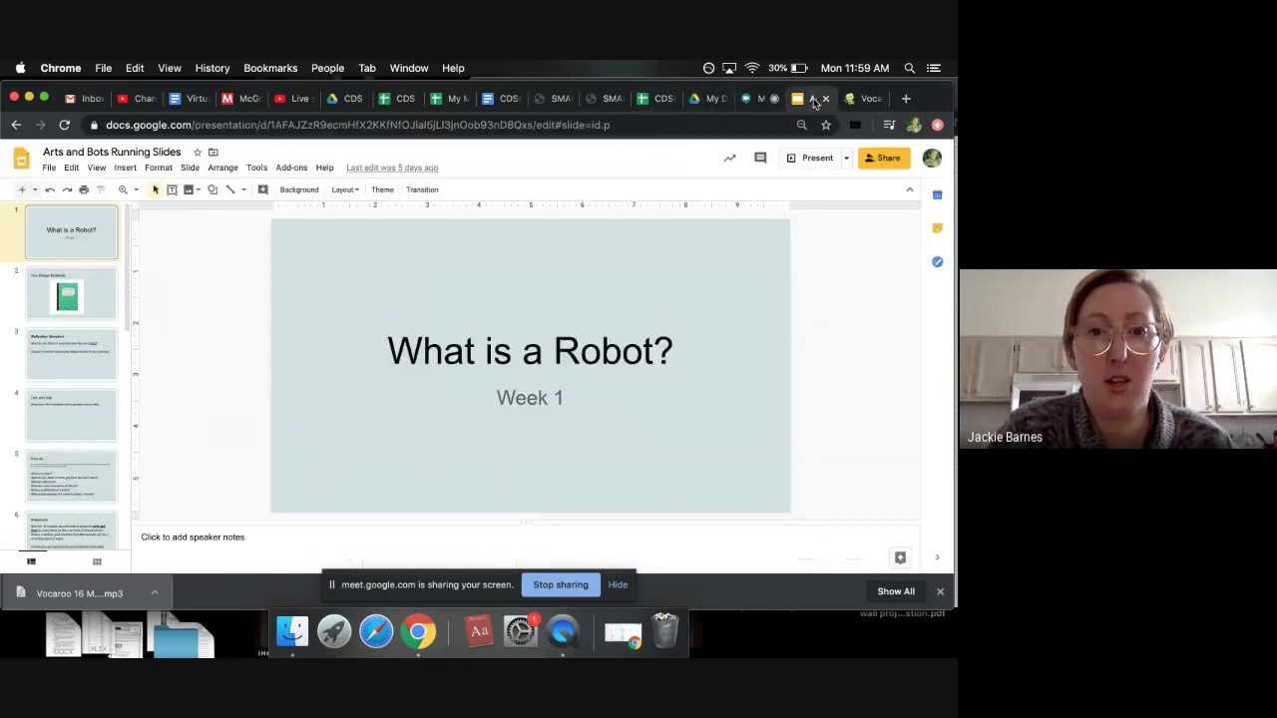
click(125, 167)
click(144, 228)
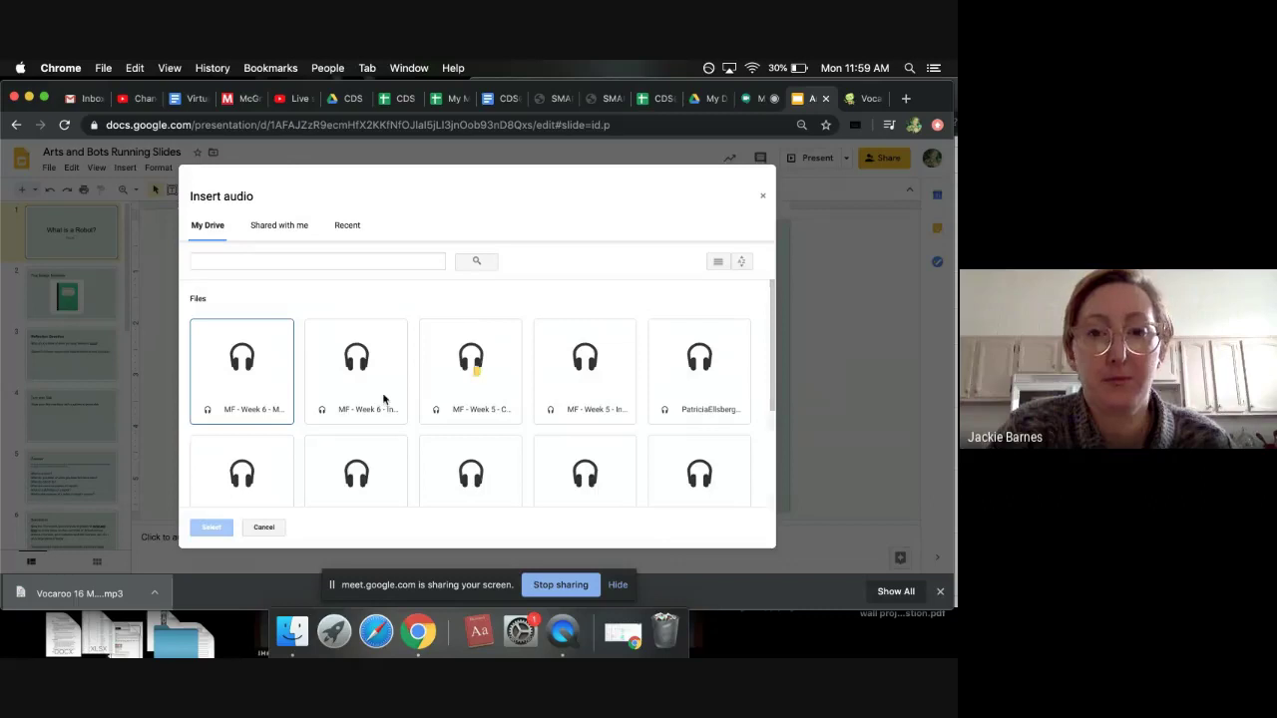
scroll(382, 394, down, 3)
scroll(564, 455, up, 5)
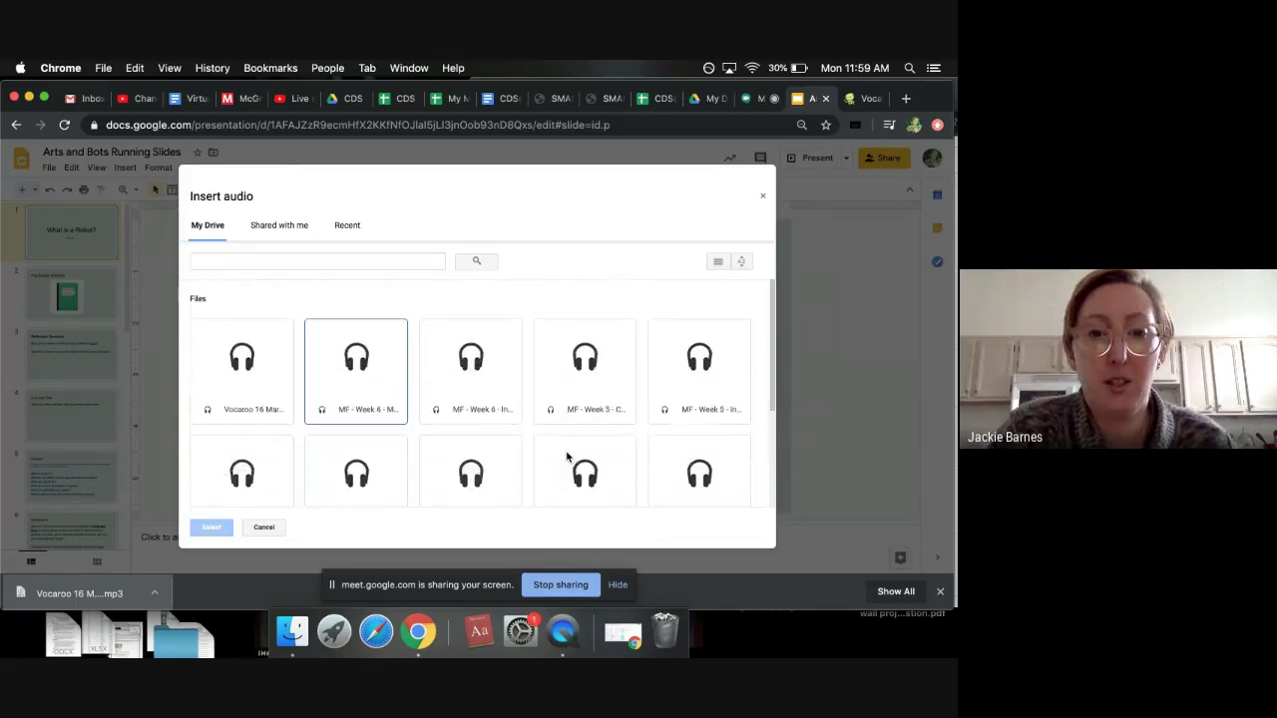
scroll(310, 373, down, 5)
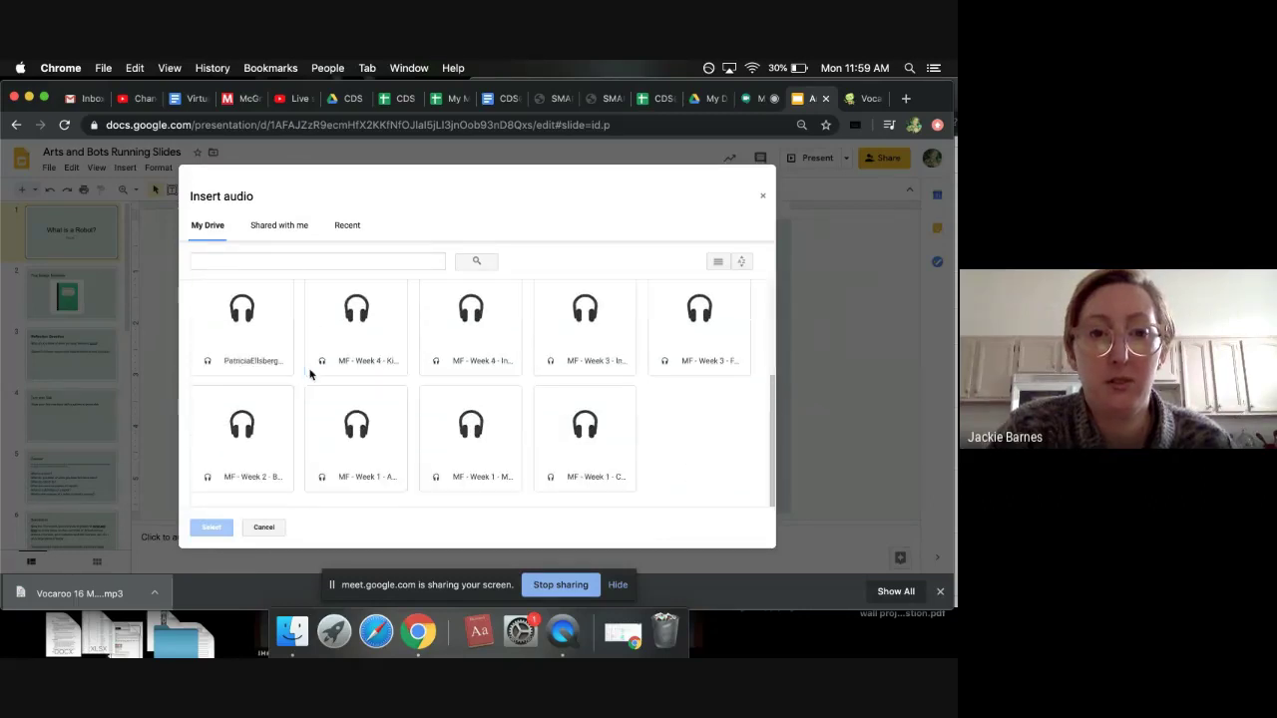
scroll(464, 435, up, 5)
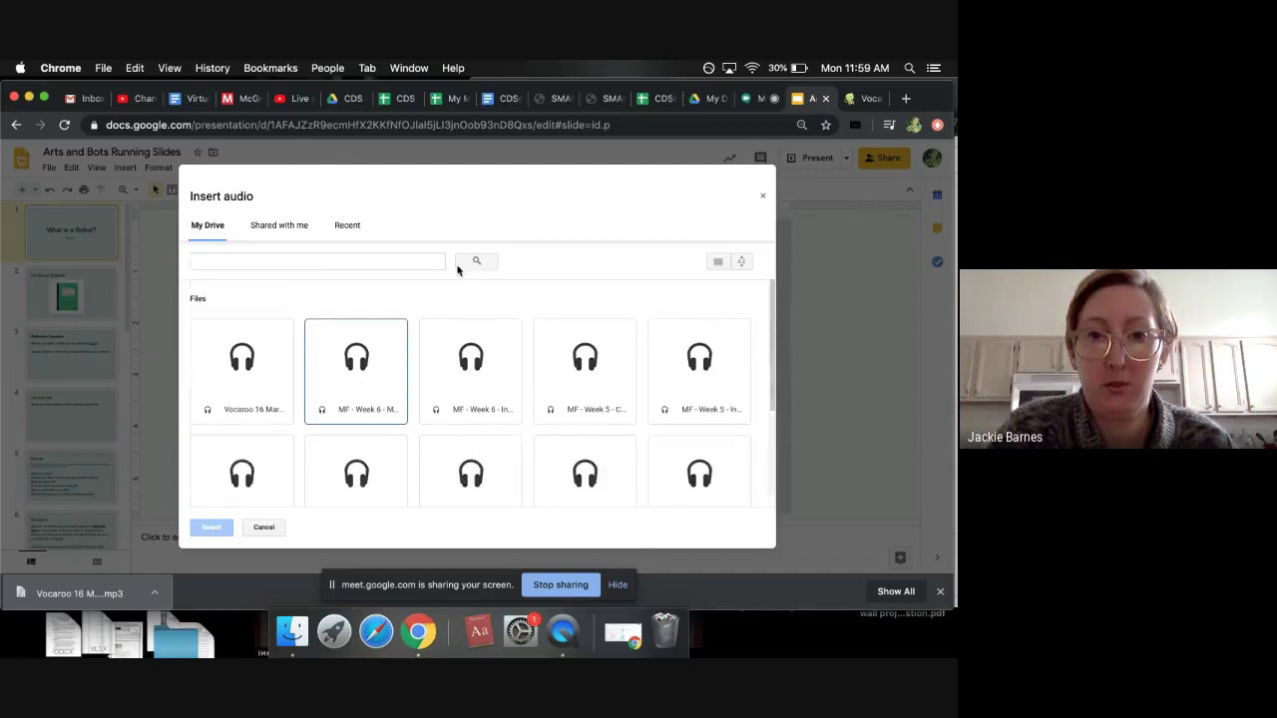
click(425, 259)
text(voca)
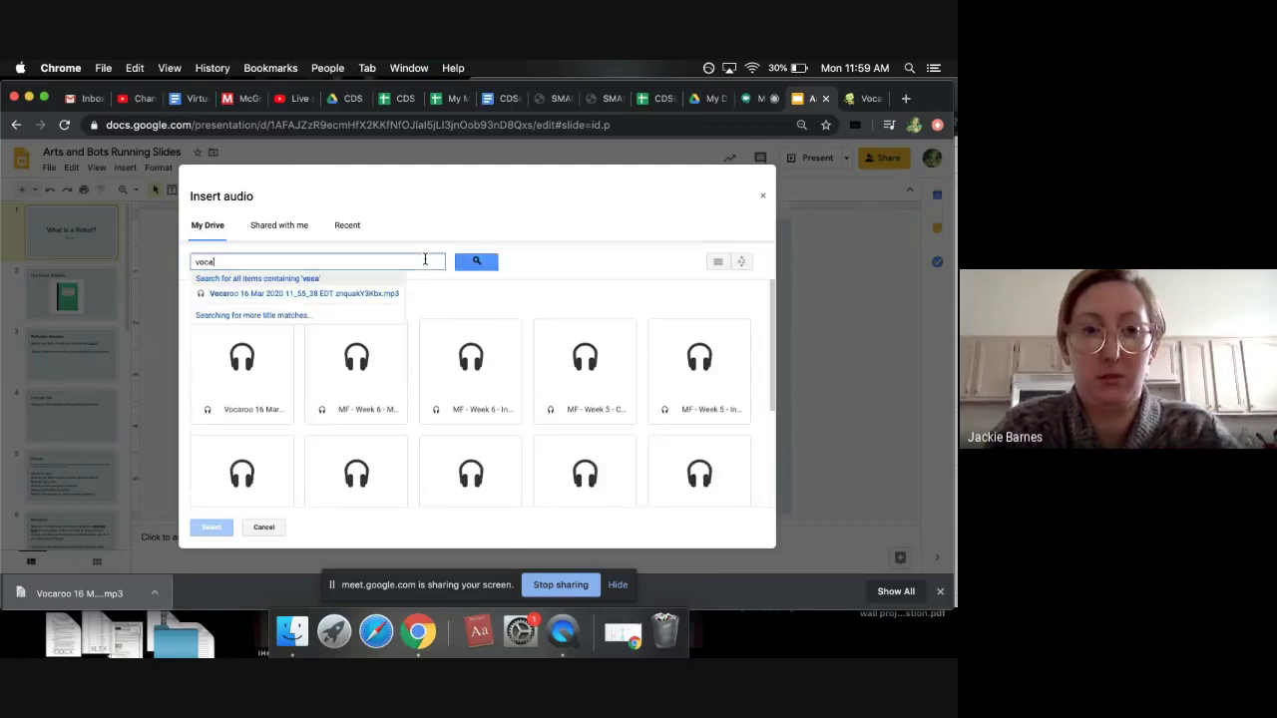
click(362, 293)
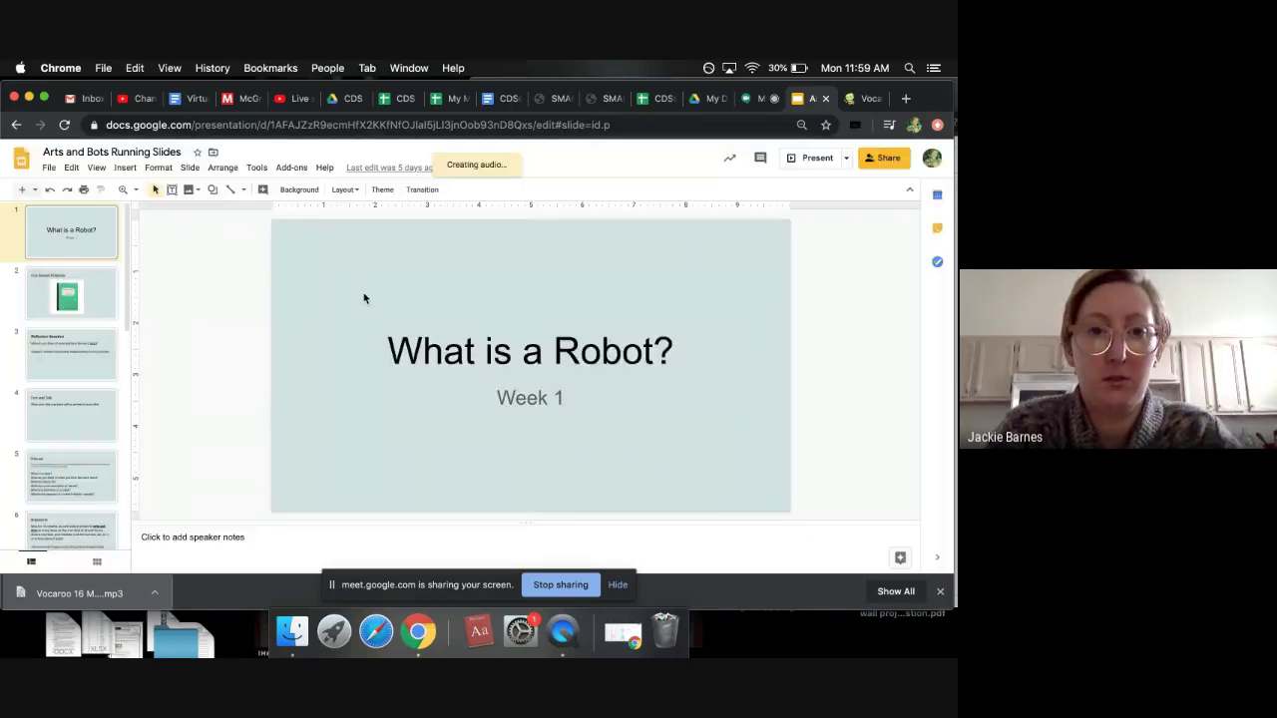
Insert the Vocaroo 16 Mar 2020 MP3 on the title slide a second time, finding it in the My Drive audio files shown as a list
click(125, 166)
click(146, 228)
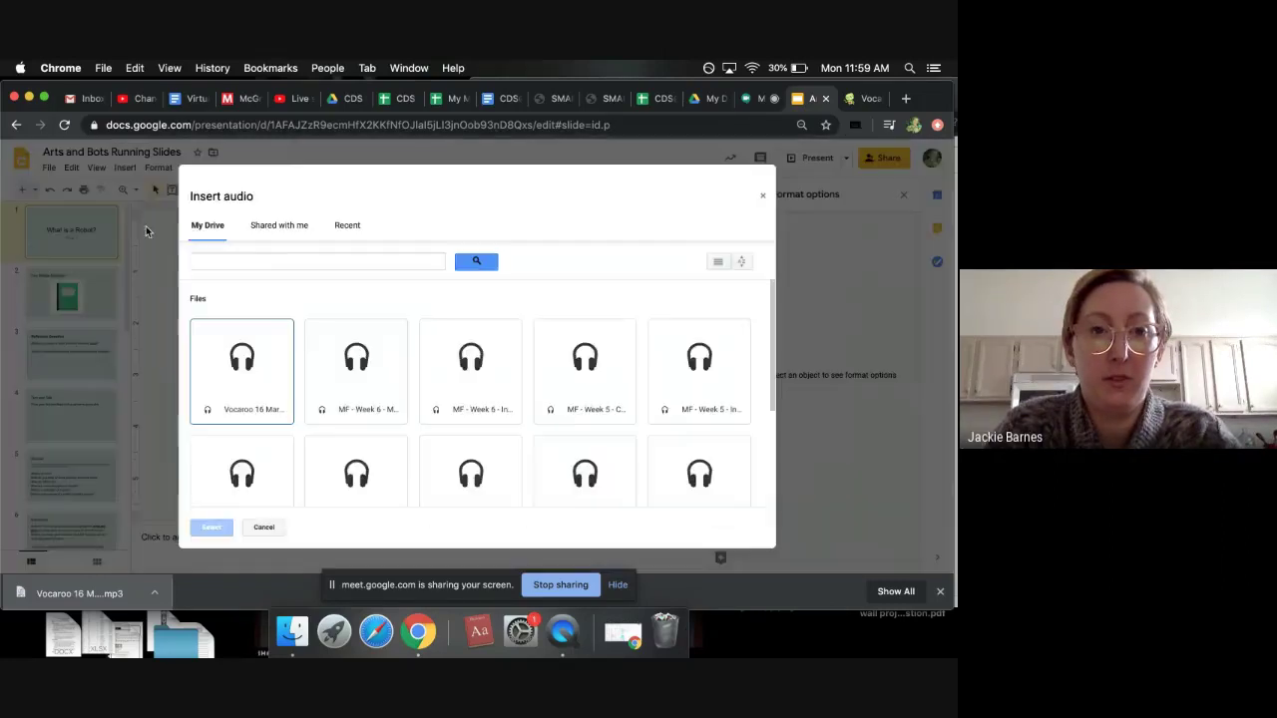
click(230, 260)
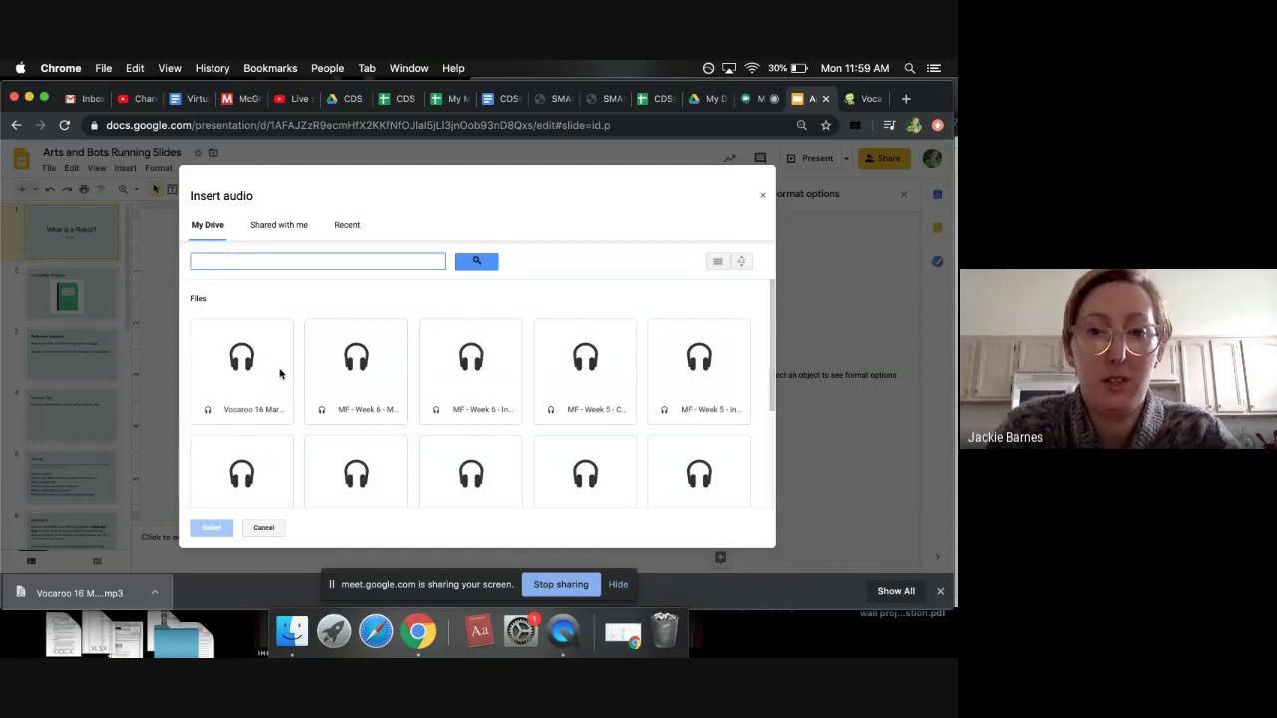
scroll(279, 370, down, 3)
scroll(281, 370, up, 3)
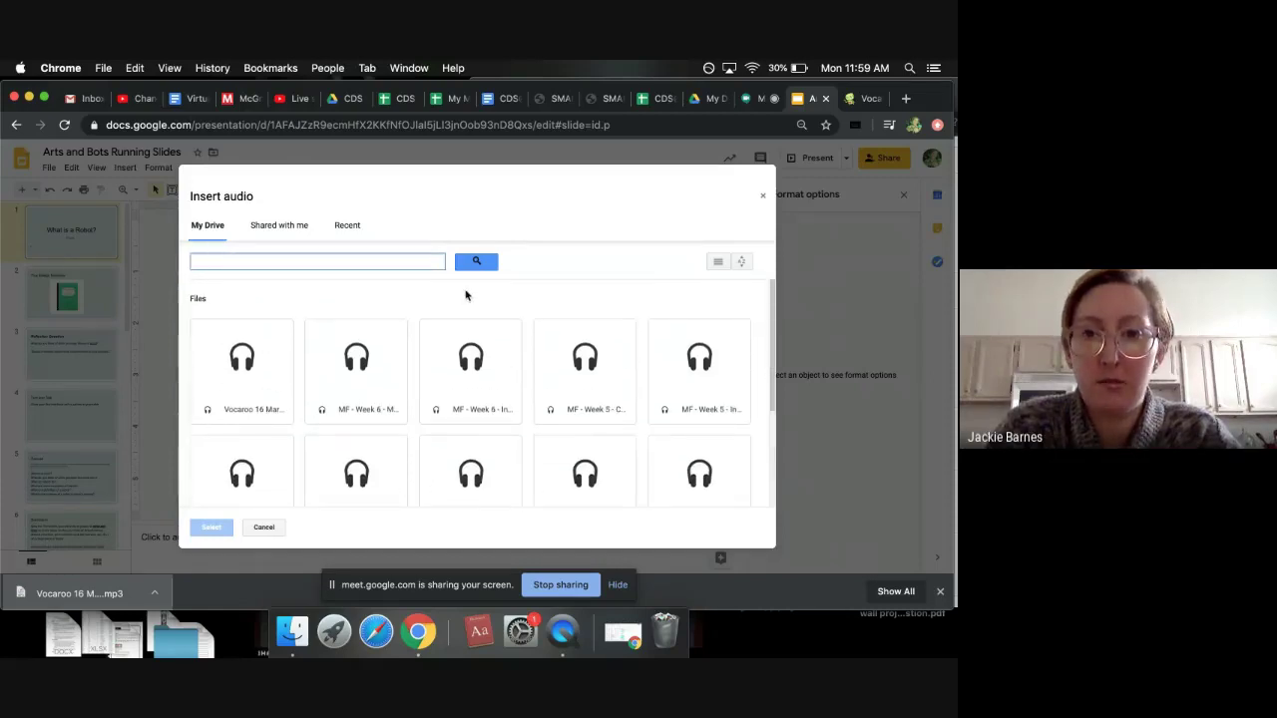
click(718, 263)
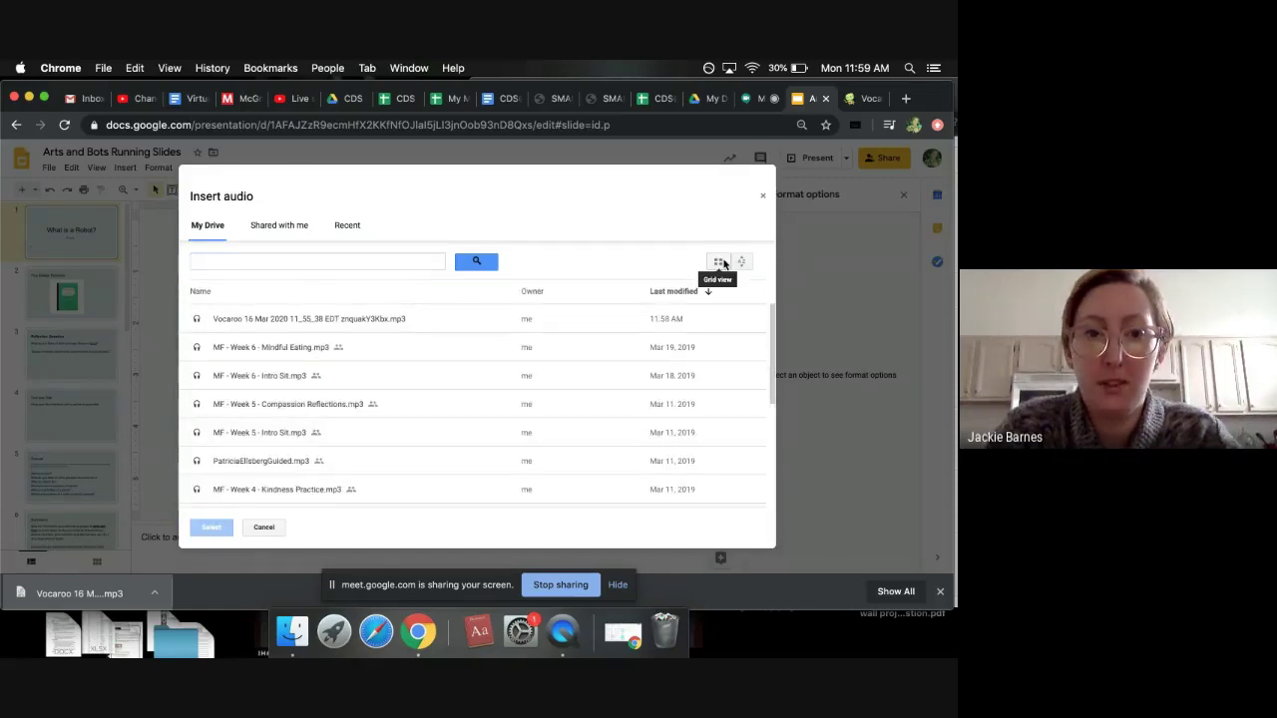
scroll(389, 385, down, 5)
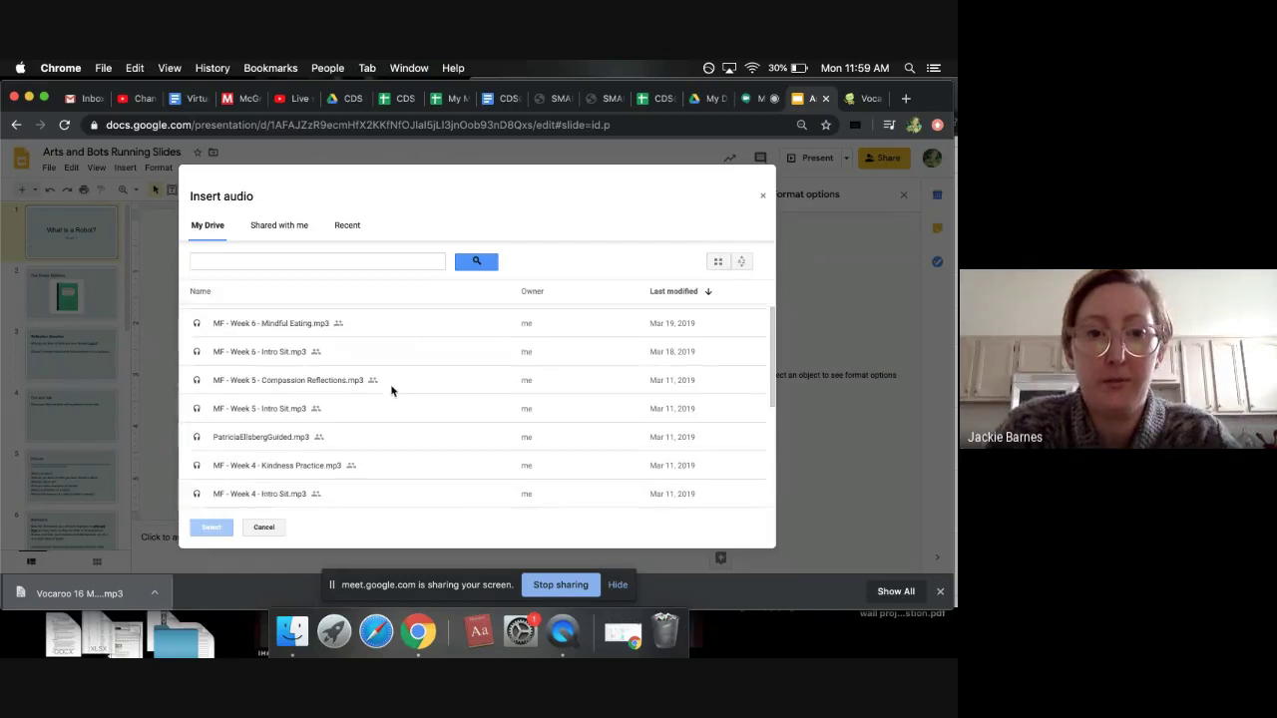
scroll(429, 369, up, 5)
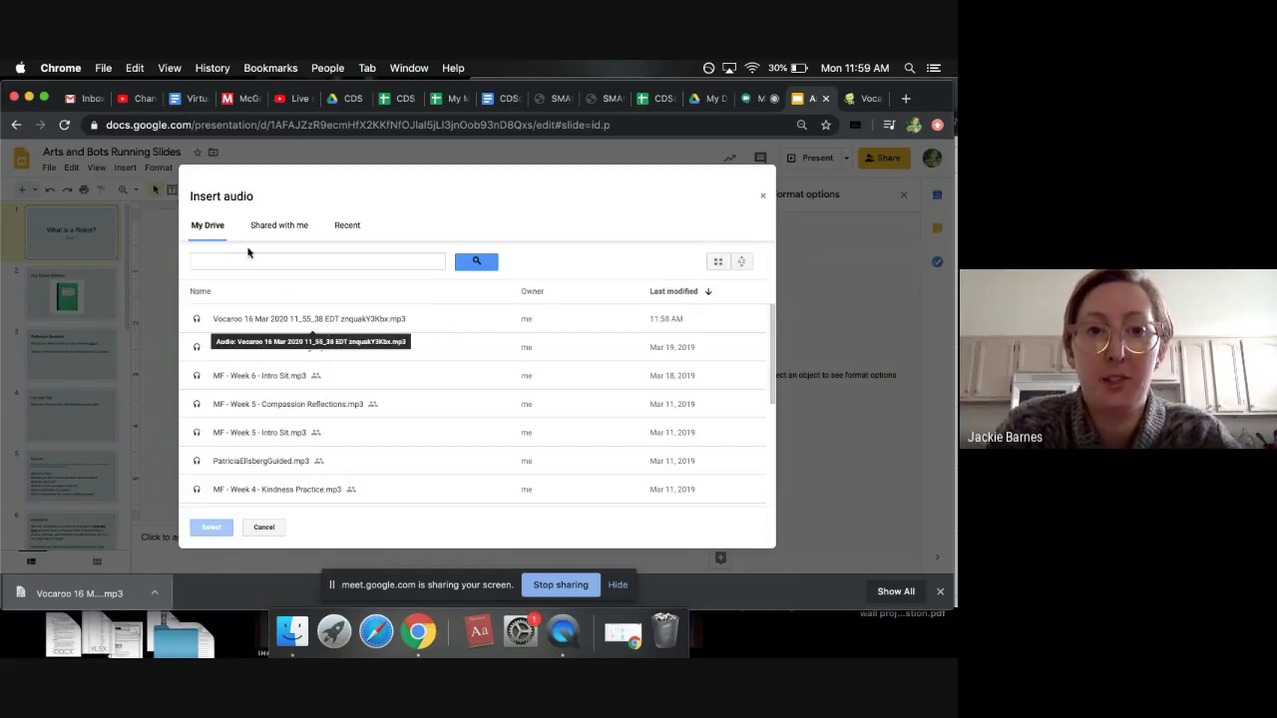
click(245, 321)
double_click(245, 321)
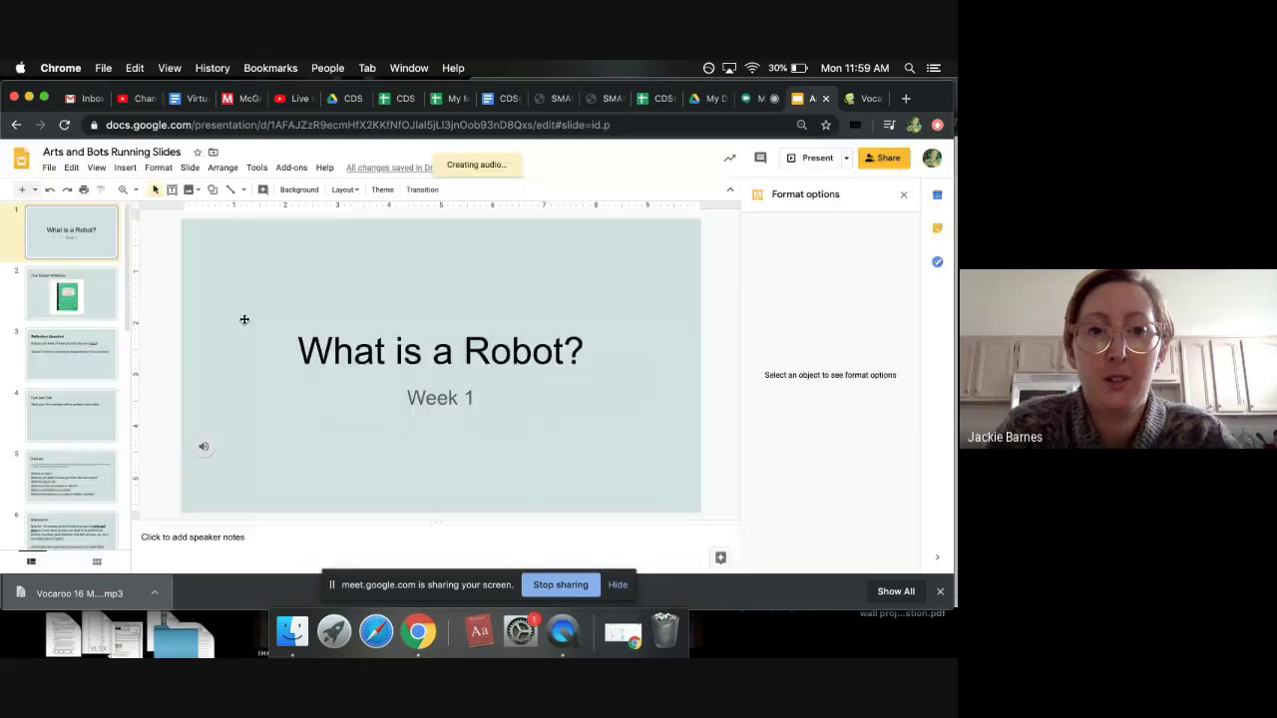
Enlarge one audio icon on the title slide and place it in the slide's lower left area, beside the small audio icon
drag(240, 447, 339, 472)
drag(340, 411, 292, 418)
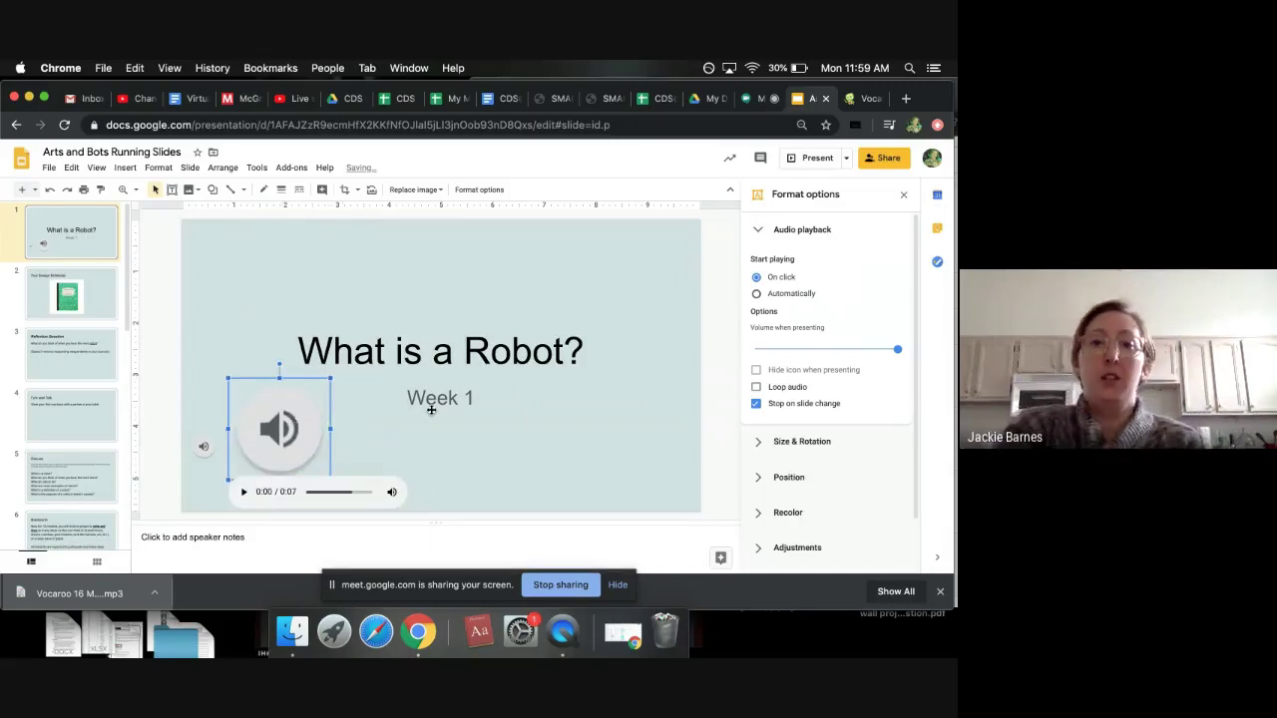